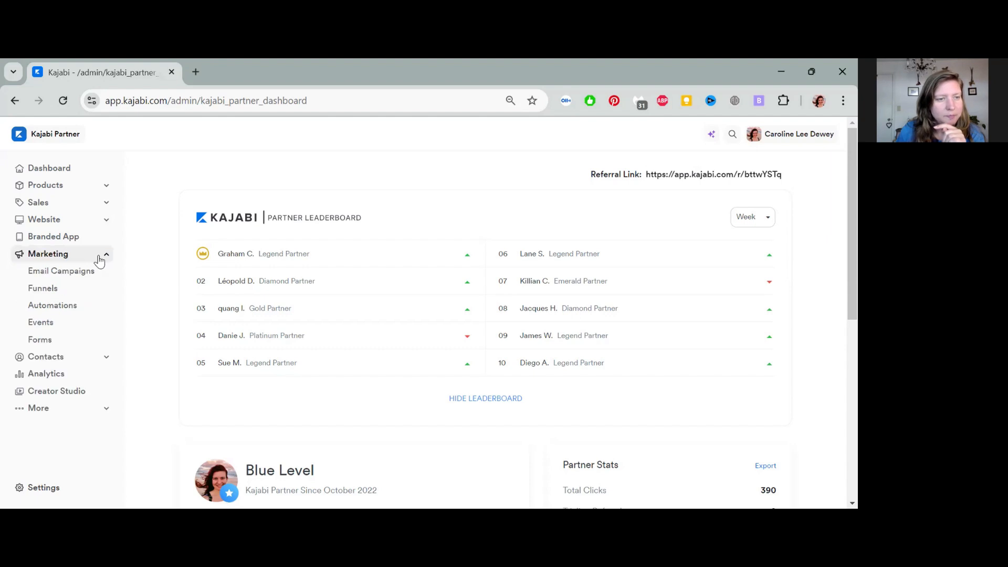
# Step: Create a new form titled 'Contact Page Form' from Marketing > Forms and save it
pyautogui.click(50, 341)
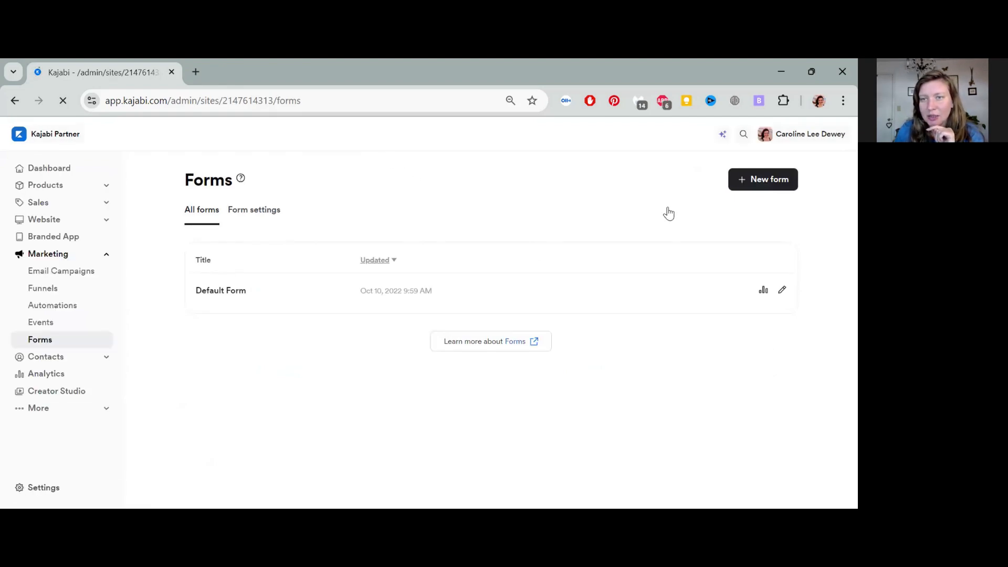
pyautogui.click(755, 185)
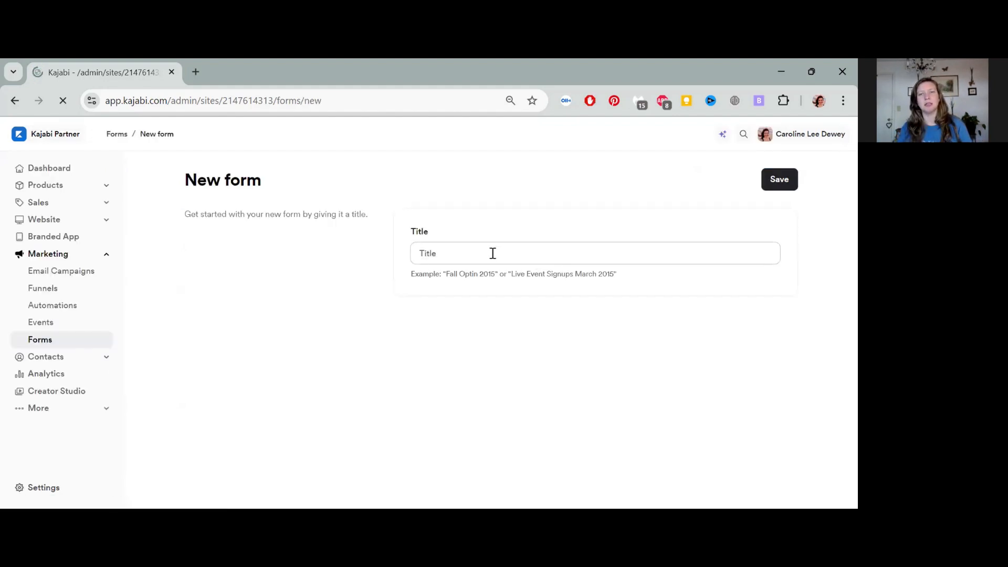
pyautogui.click(493, 253)
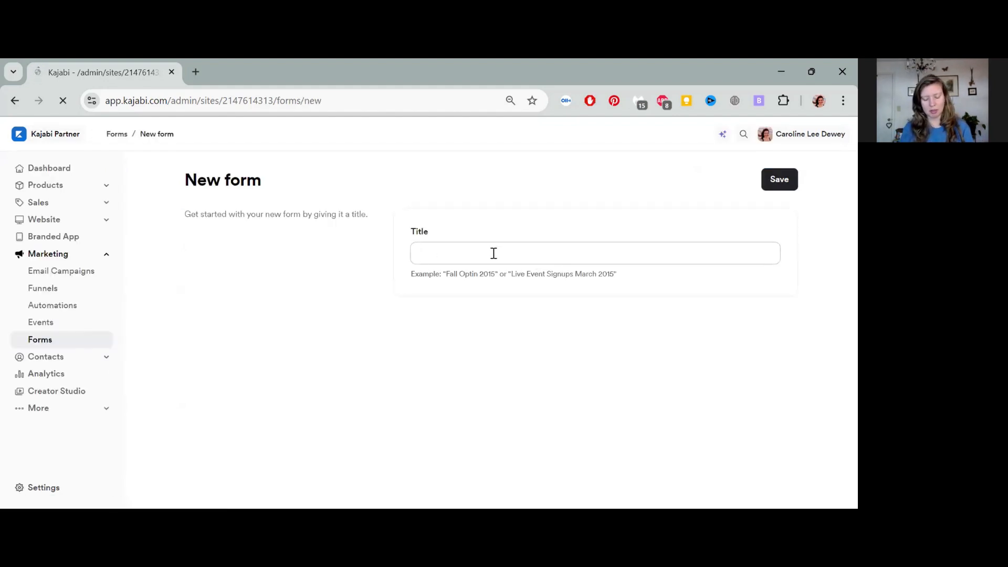
pyautogui.write('Contact')
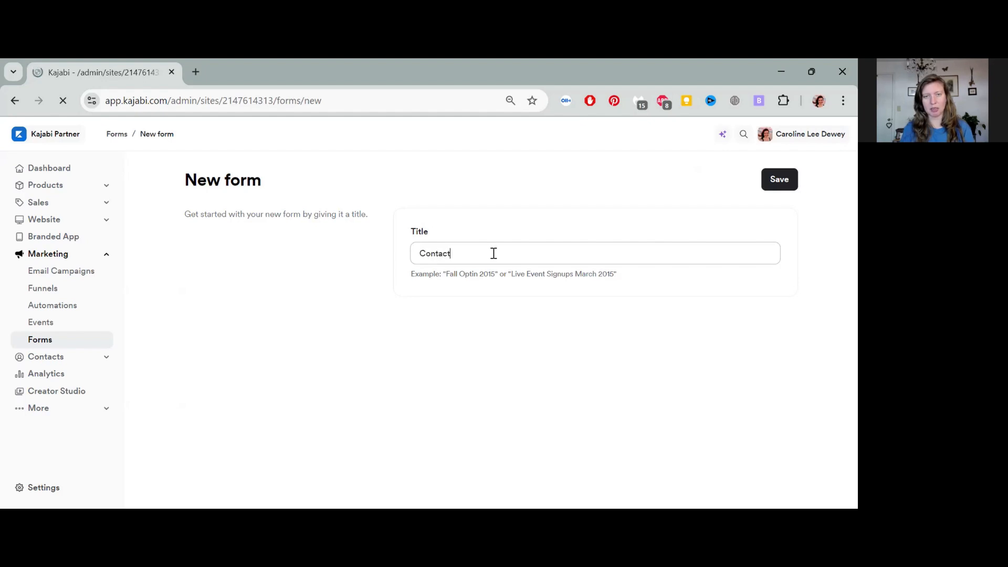
pyautogui.write(' Page Form')
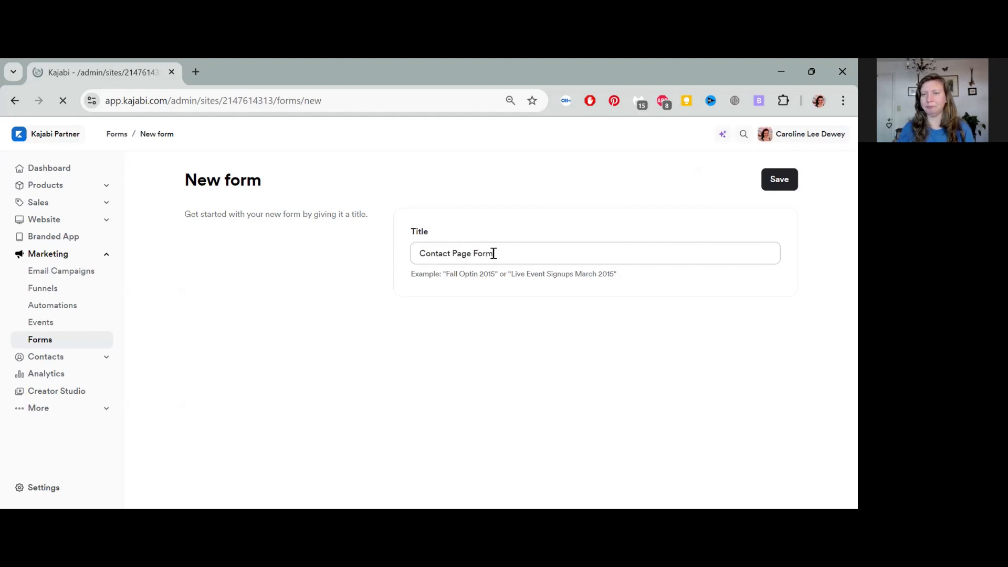
pyautogui.click(779, 184)
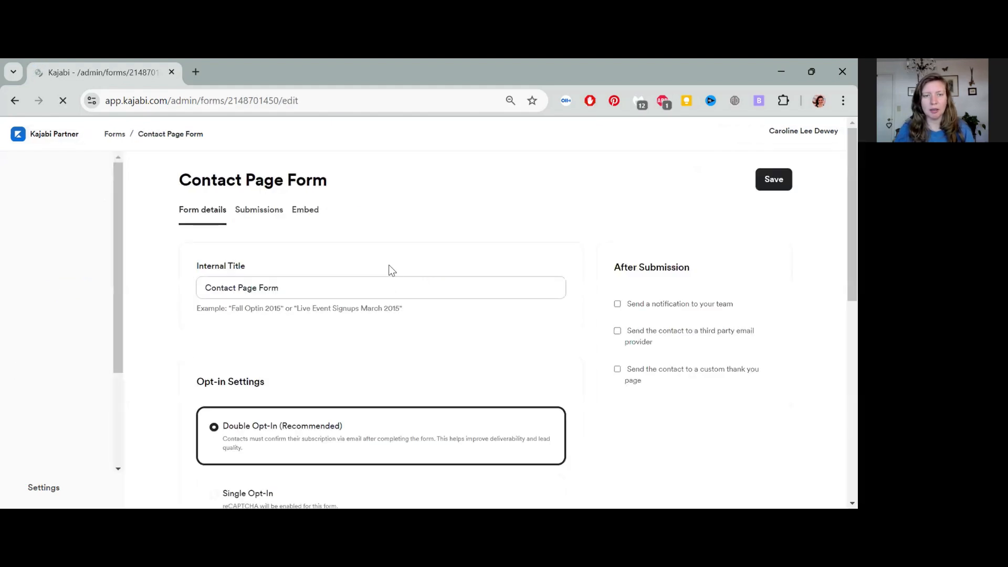
# Step: Turn on 'Send a notification to your team' for form submissions
pyautogui.scroll(-2, 374, 242)
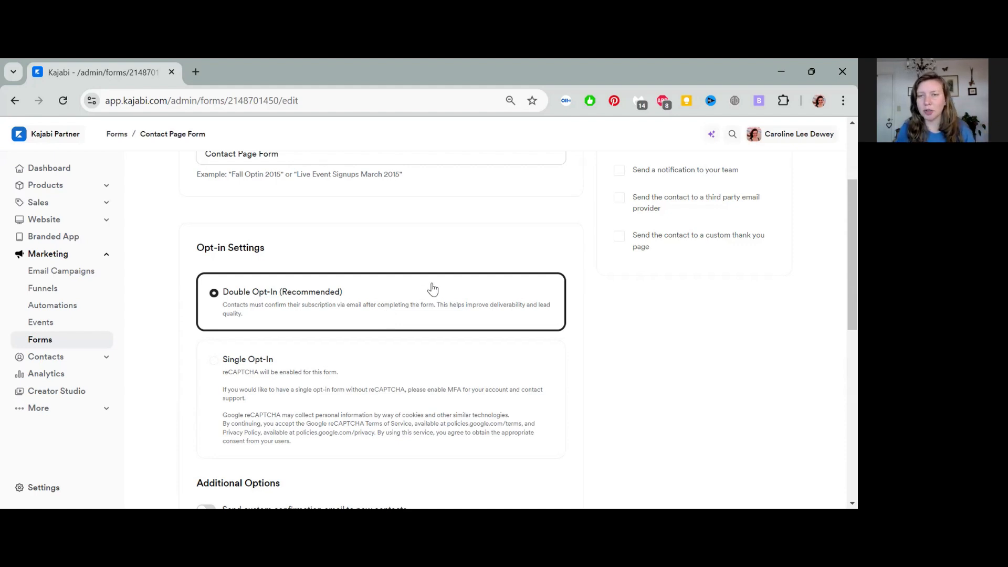
pyautogui.scroll(1, 451, 309)
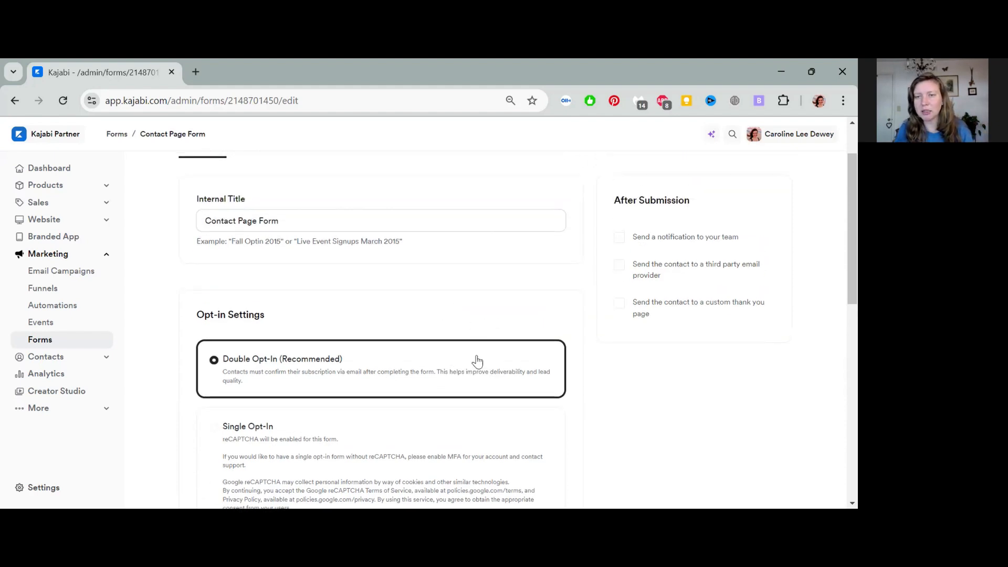
pyautogui.click(619, 237)
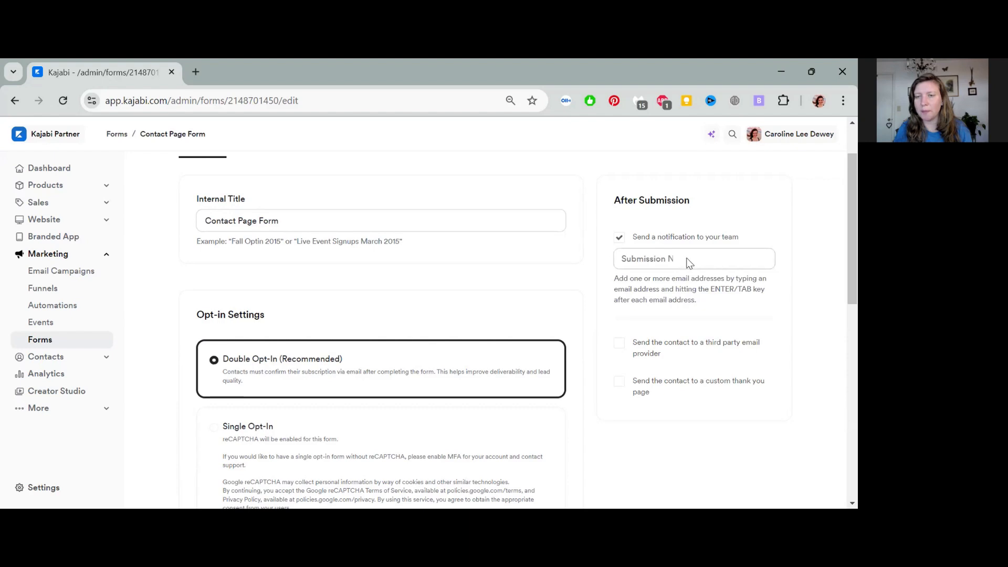
# Step: Add the team member's e-mail address as a notification recipient
pyautogui.click(653, 264)
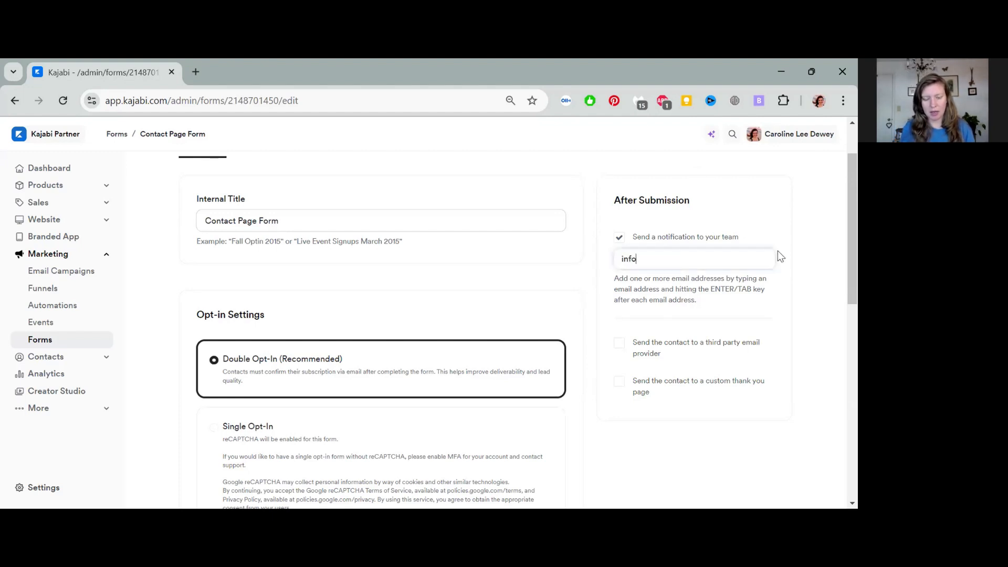
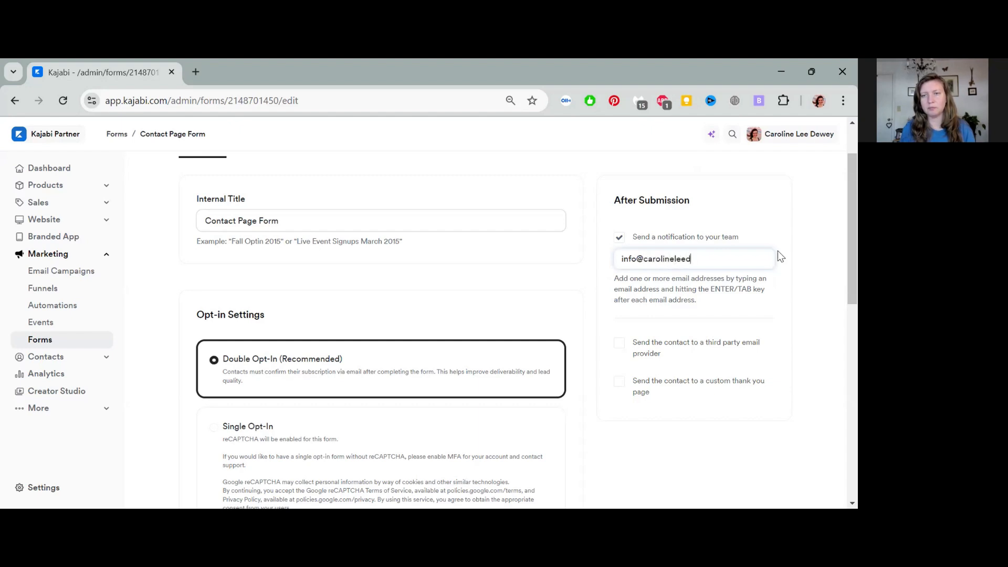
pyautogui.press('Return')
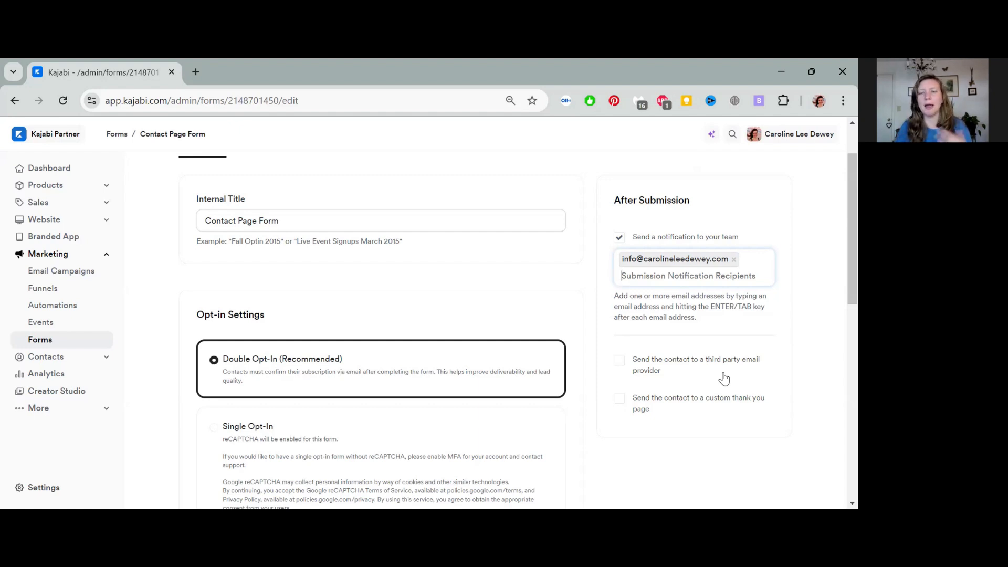
pyautogui.scroll(-1, 703, 374)
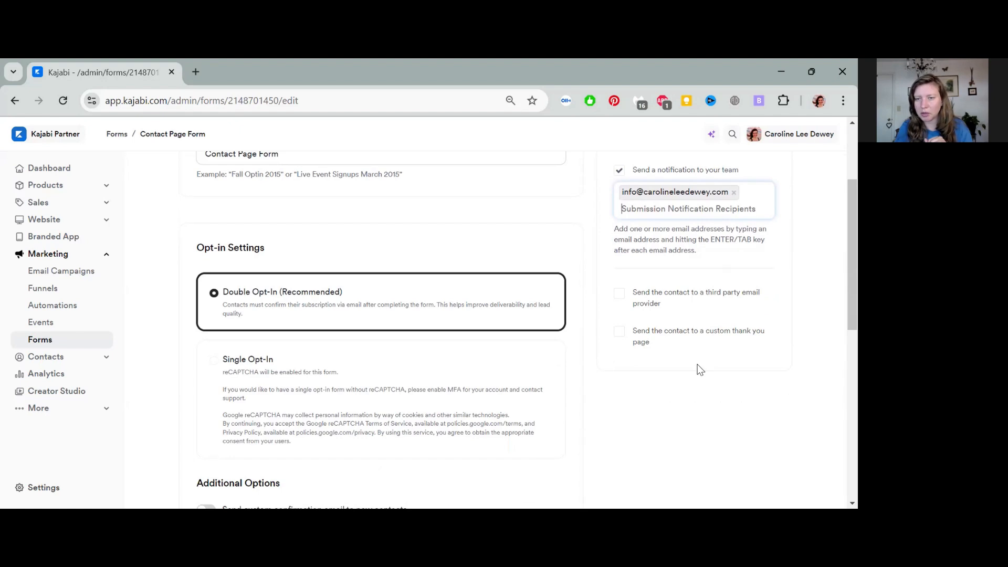
pyautogui.click(621, 332)
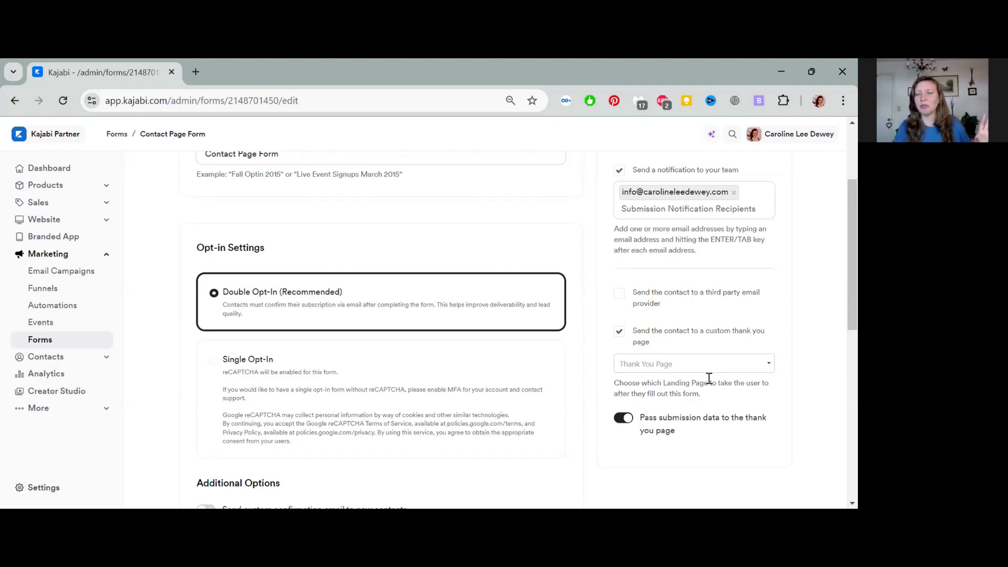
pyautogui.click(680, 365)
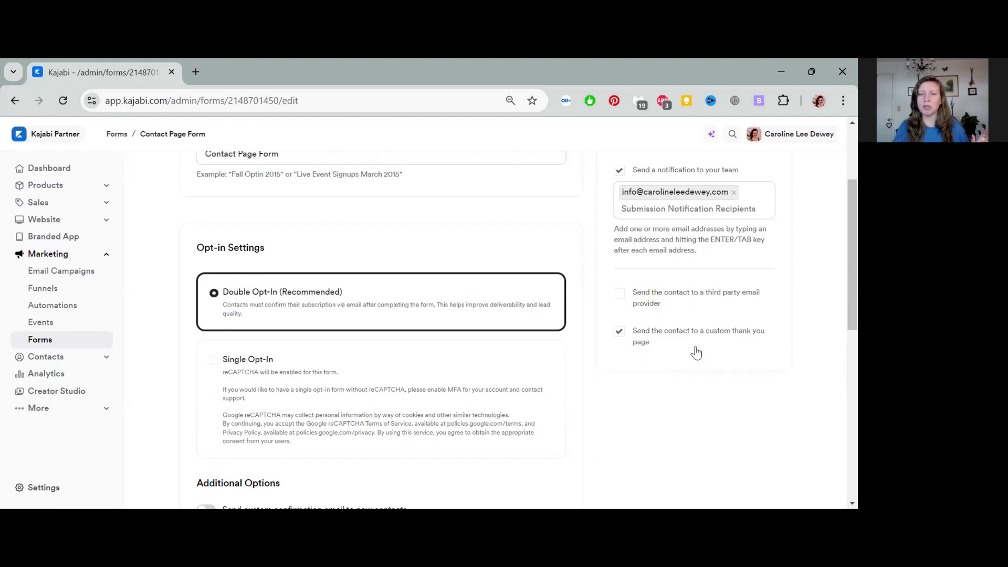
pyautogui.click(619, 331)
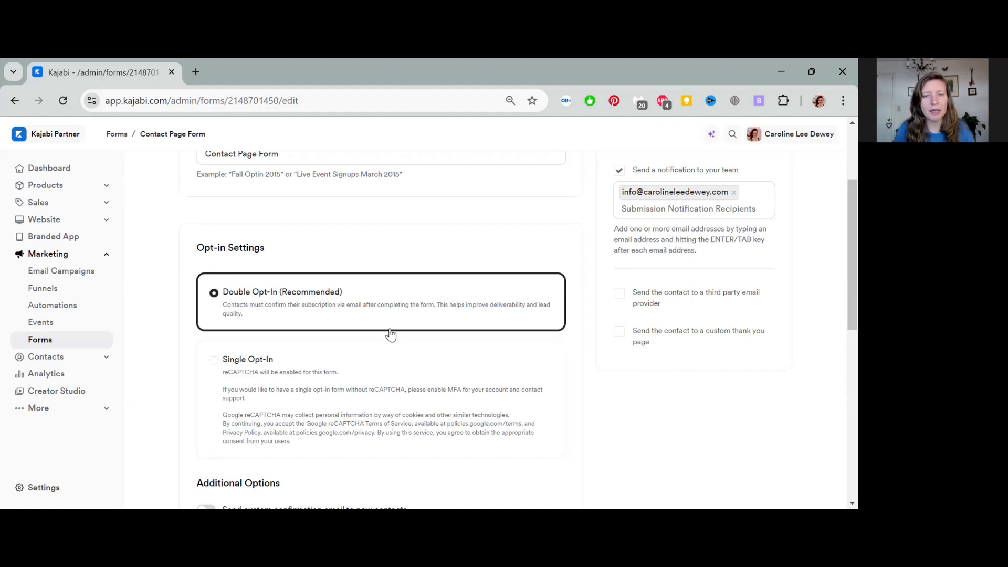
pyautogui.scroll(-2, 466, 336)
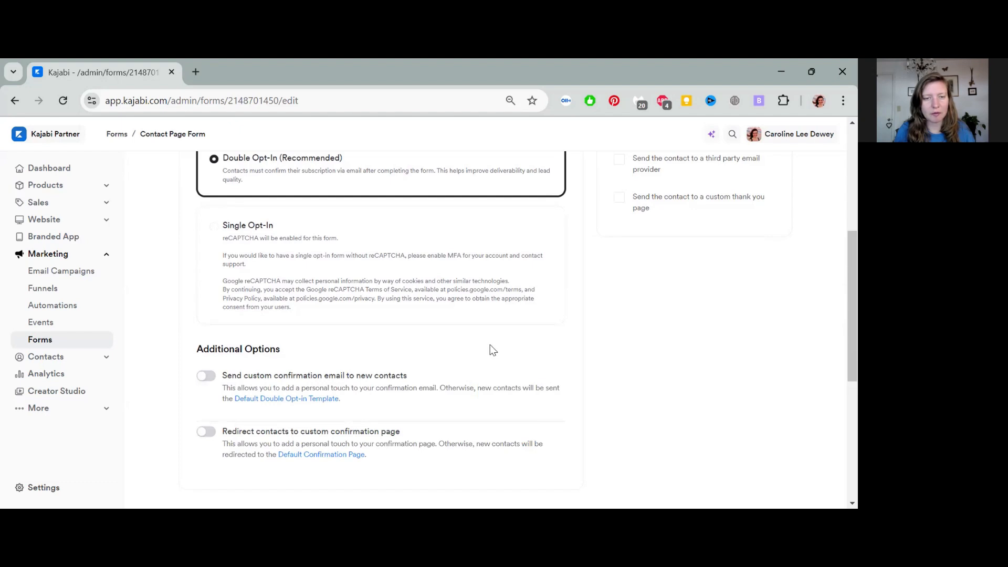
pyautogui.scroll(-1, 480, 348)
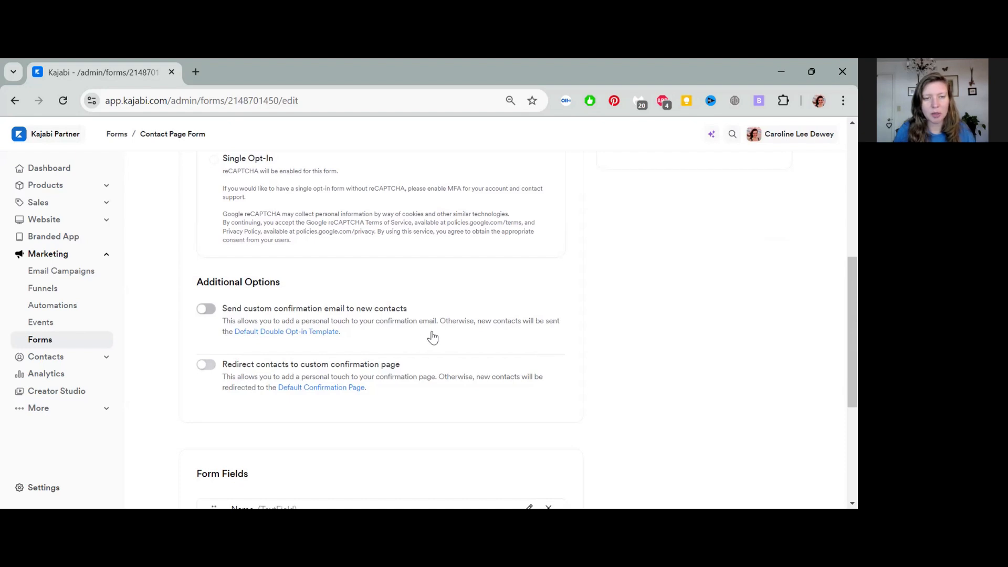
pyautogui.scroll(-1, 431, 338)
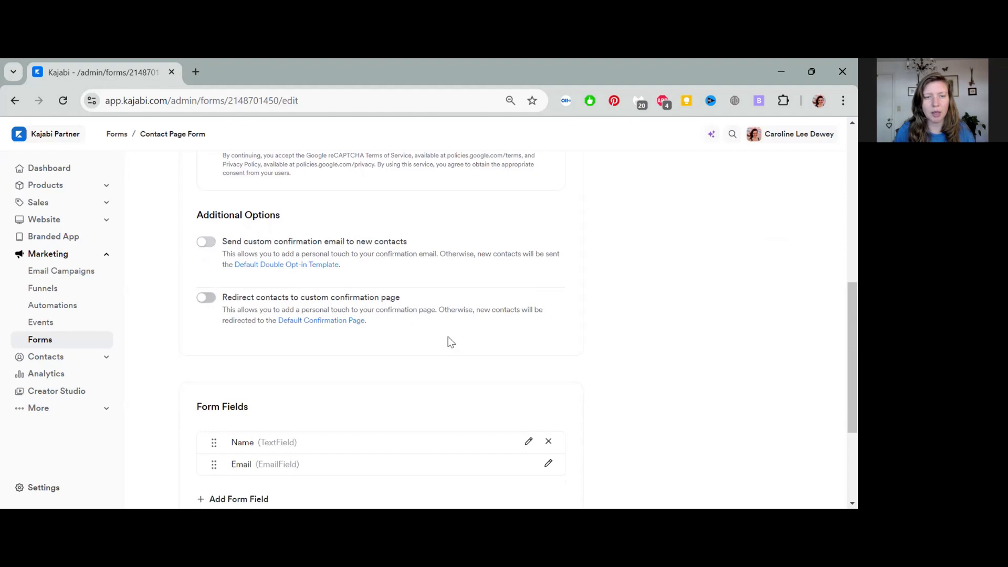
pyautogui.scroll(-1, 449, 342)
pyautogui.scroll(-2, 447, 336)
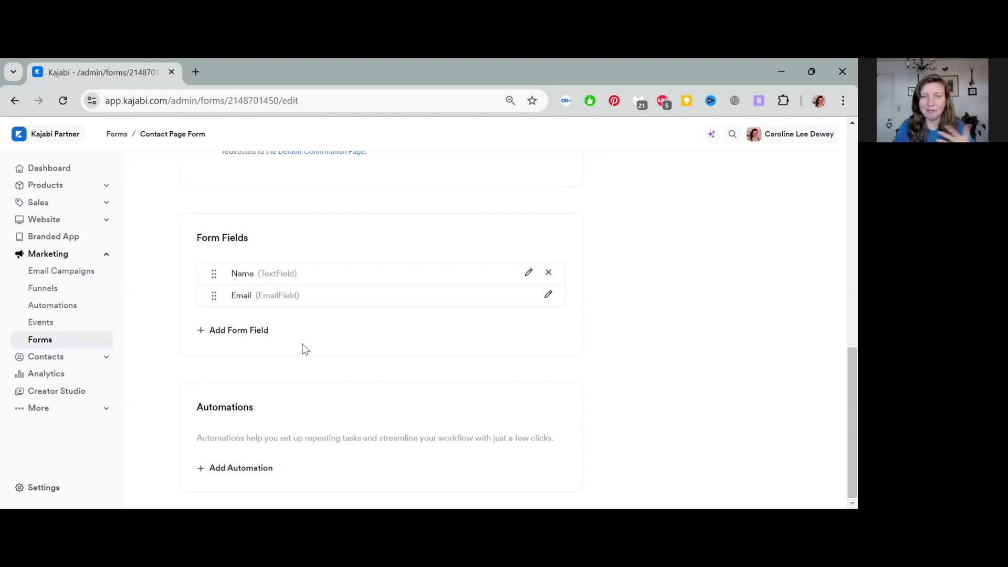
# Step: Add a form field, skip the existing fields, and choose Create a New Field
pyautogui.click(225, 331)
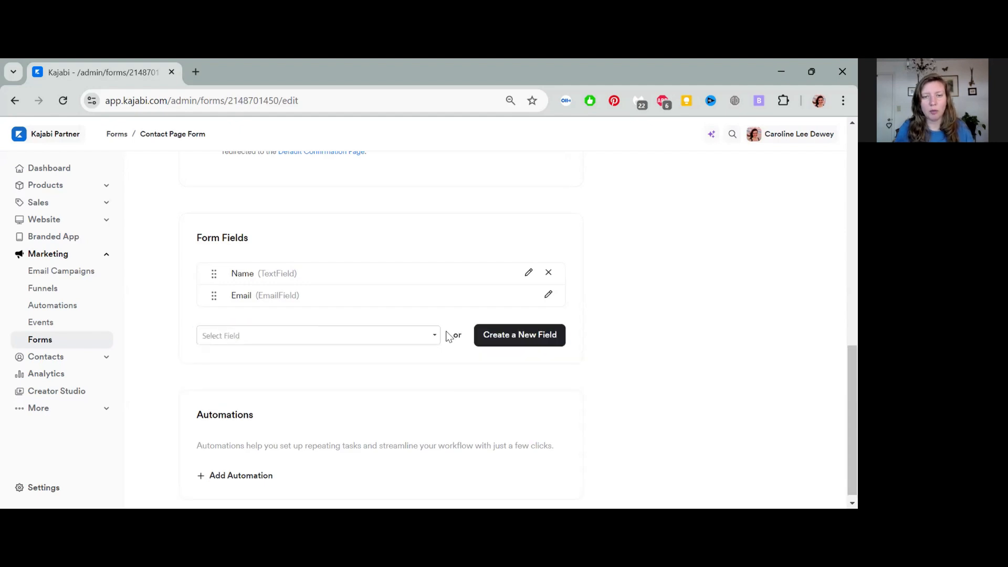
pyautogui.click(427, 341)
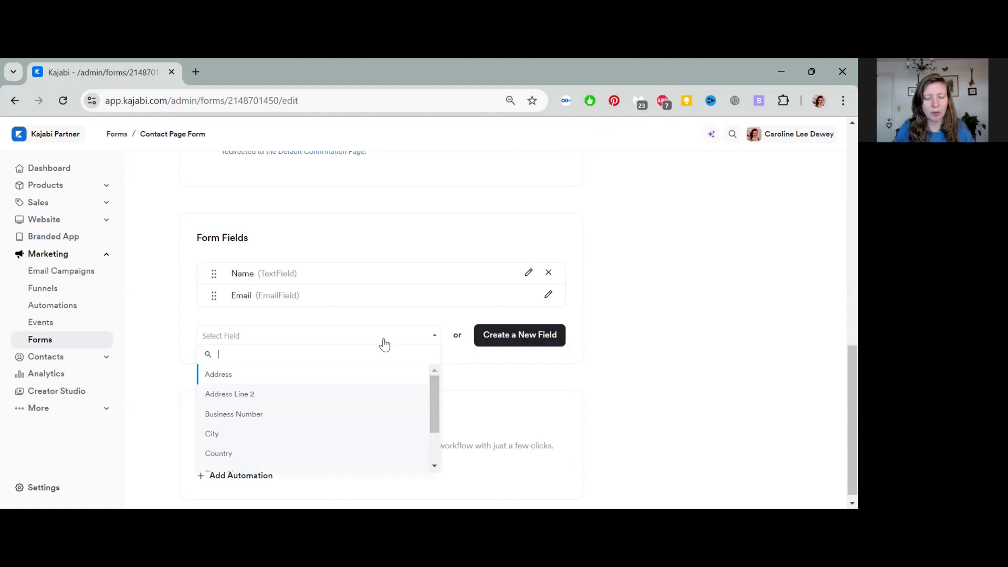
pyautogui.scroll(-3, 371, 389)
pyautogui.scroll(-1, 373, 401)
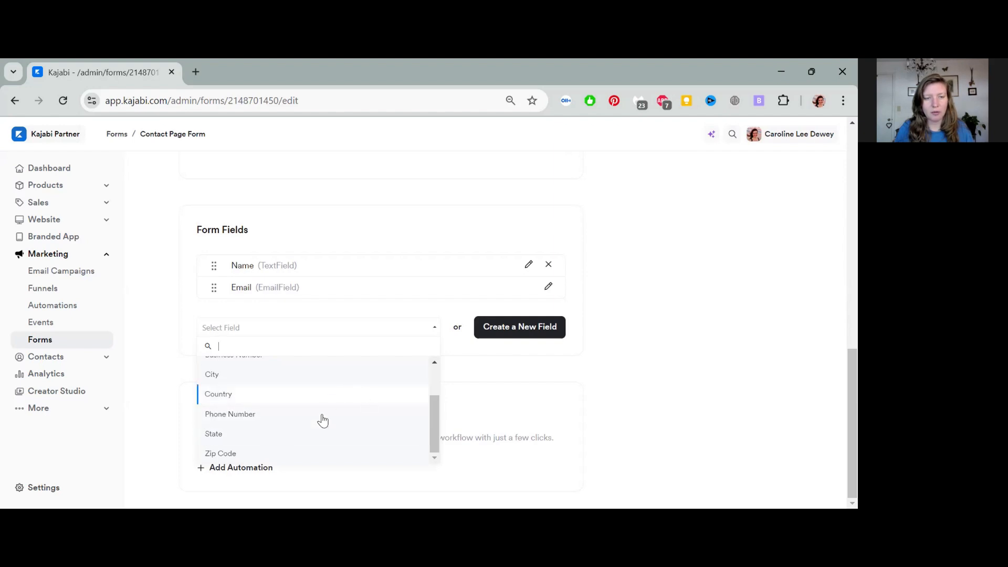
pyautogui.click(525, 358)
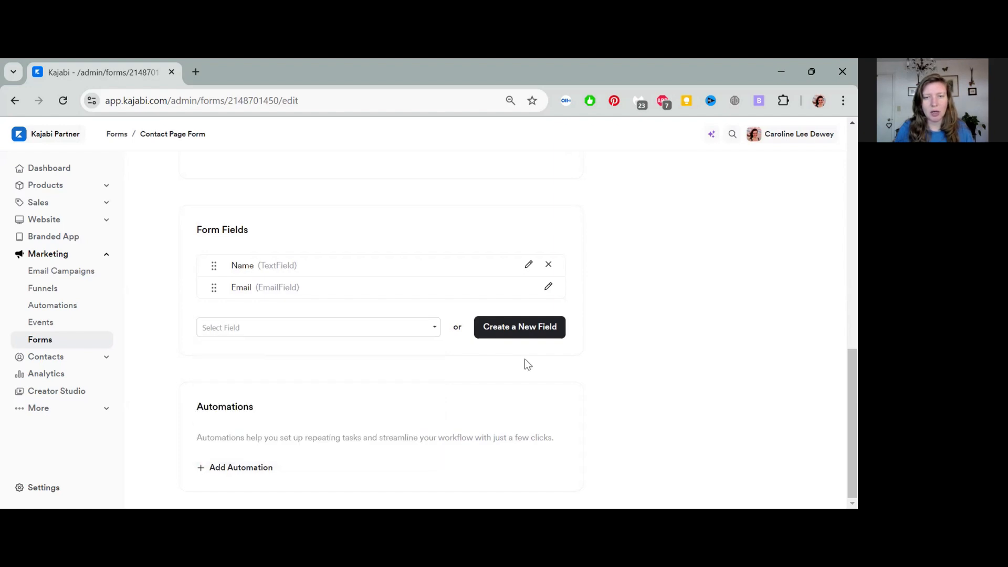
pyautogui.click(514, 325)
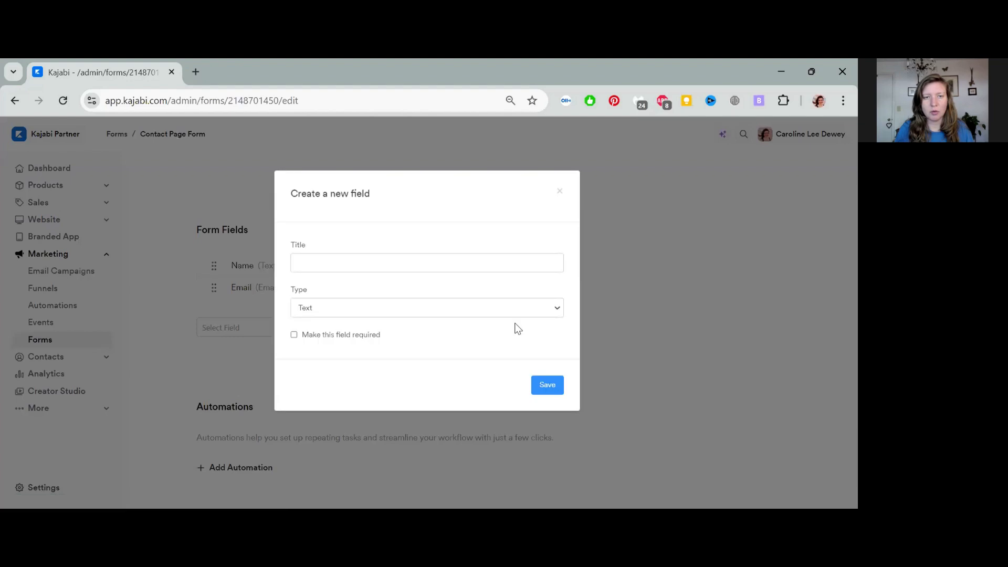
# Step: Title the new field 'What's Your Question?'
pyautogui.click(409, 263)
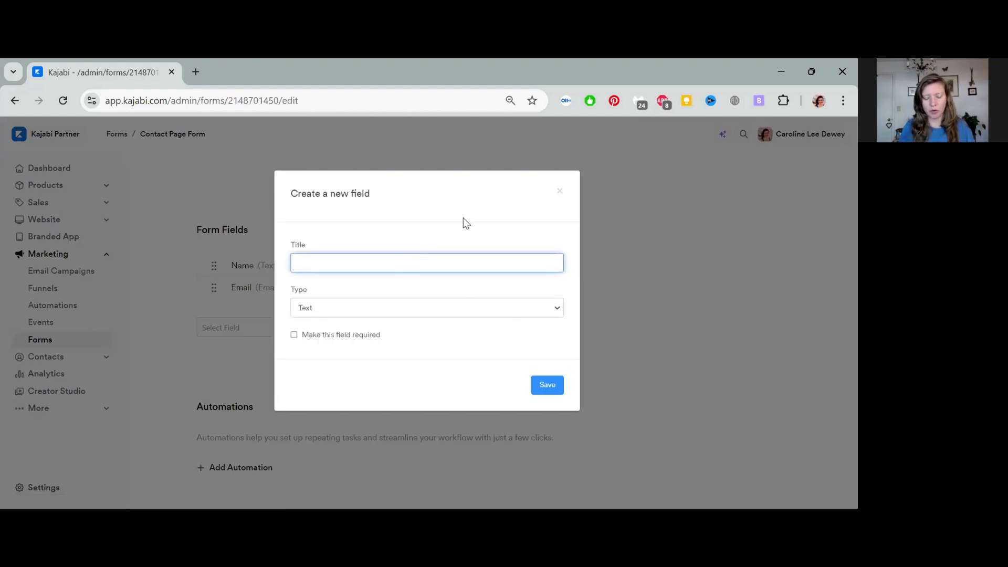
pyautogui.write('Ha')
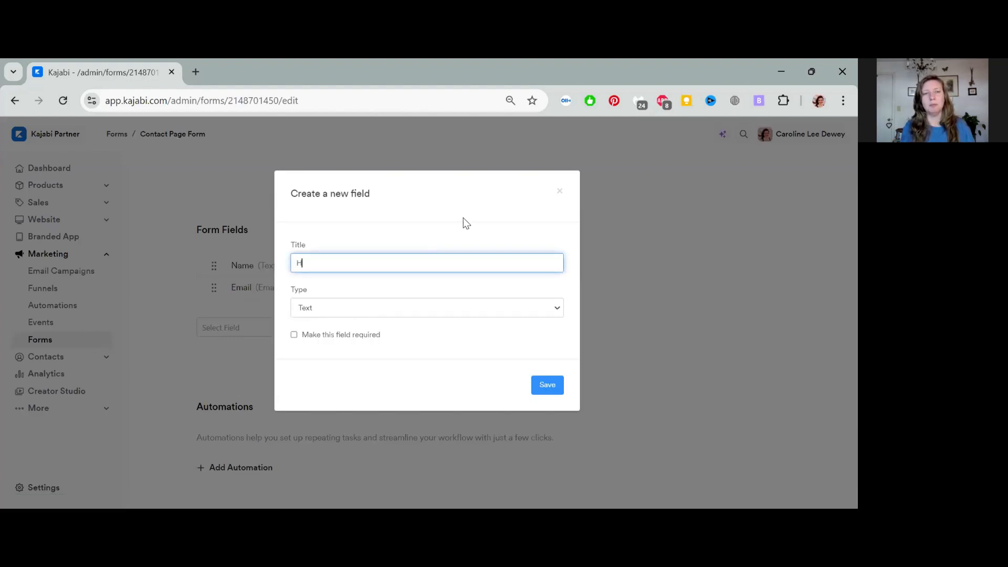
pyautogui.press('BackSpace')
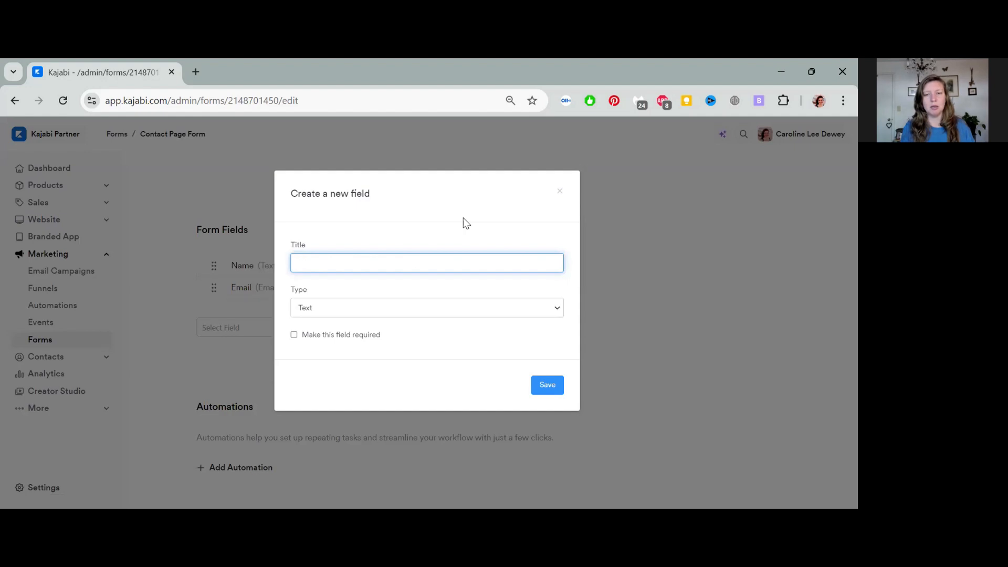
pyautogui.write("What's your")
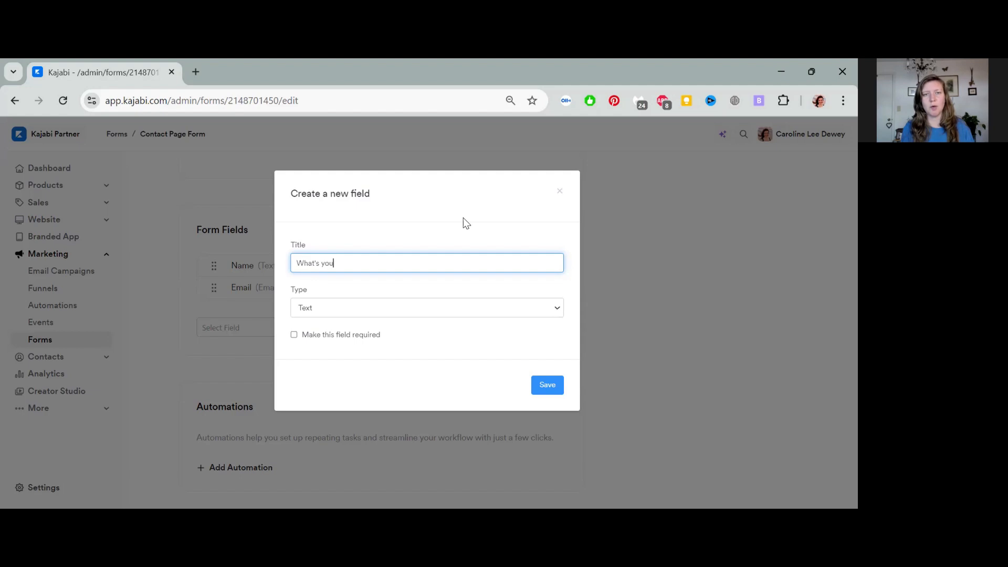
pyautogui.press('BackSpace')
pyautogui.press('BackSpace')
pyautogui.press('BackSpace')
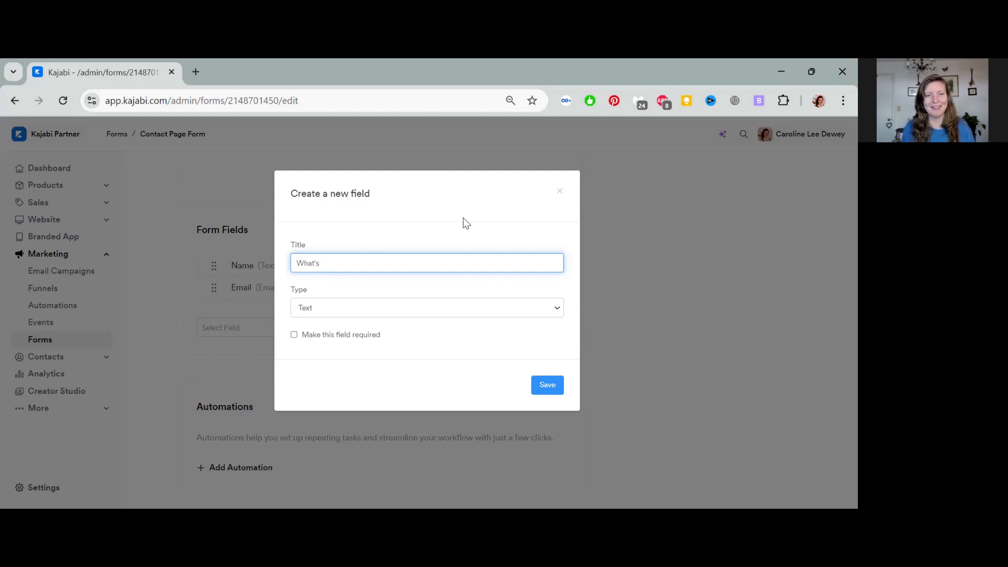
pyautogui.write('Your Wu')
pyautogui.press('BackSpace')
pyautogui.press('BackSpace')
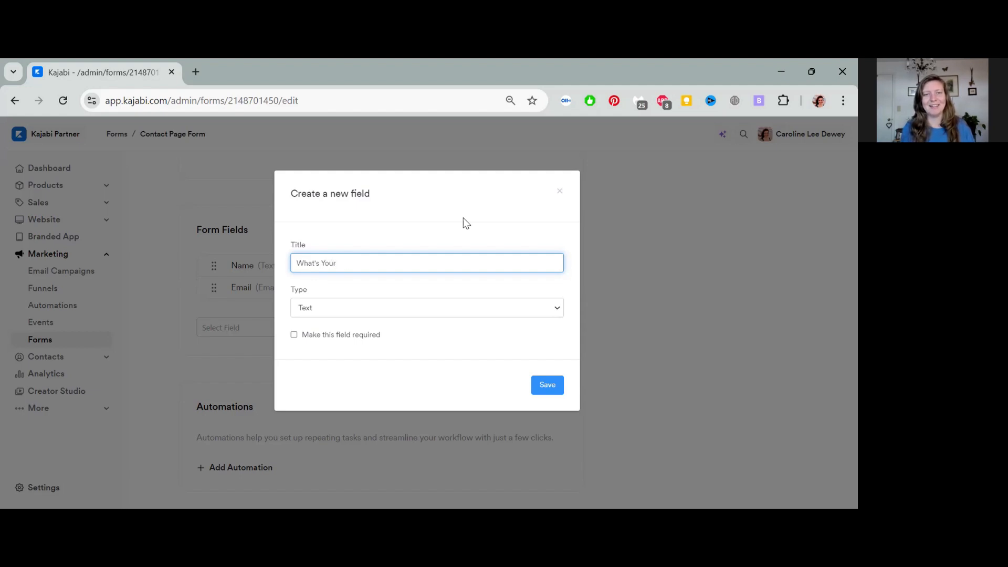
pyautogui.write('Question?')
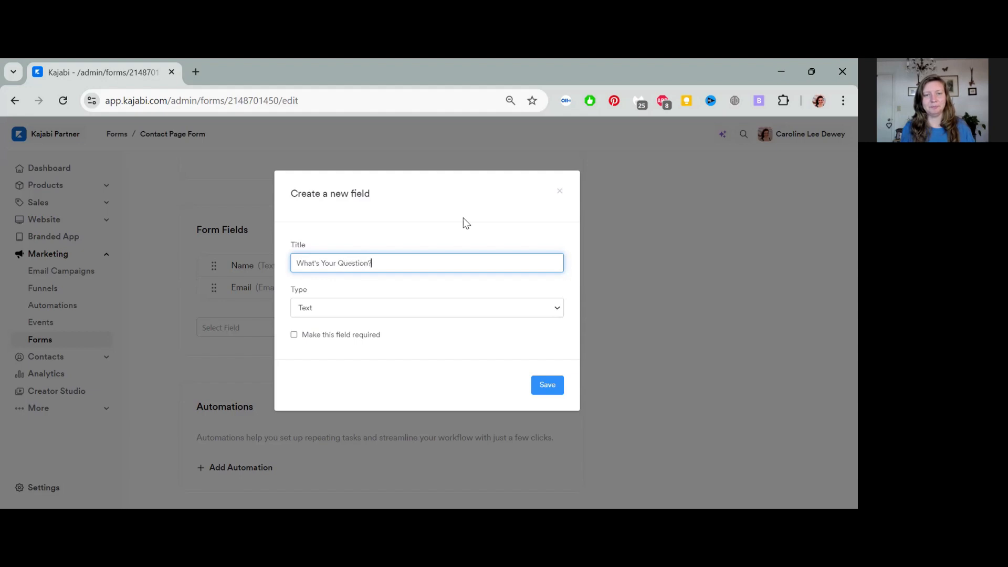
# Step: Make the field a required Text Area and save it onto the form
pyautogui.click(420, 314)
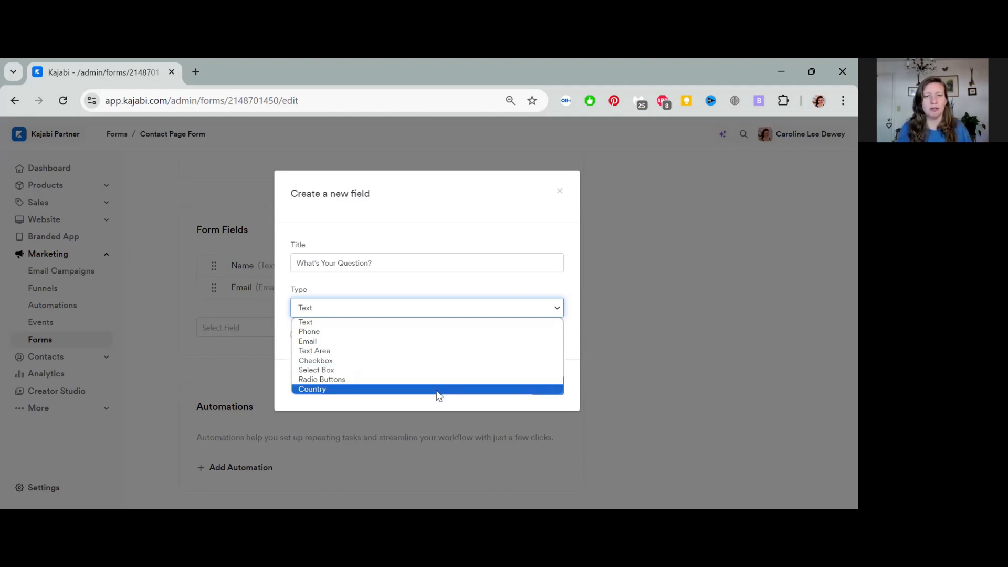
pyautogui.click(428, 351)
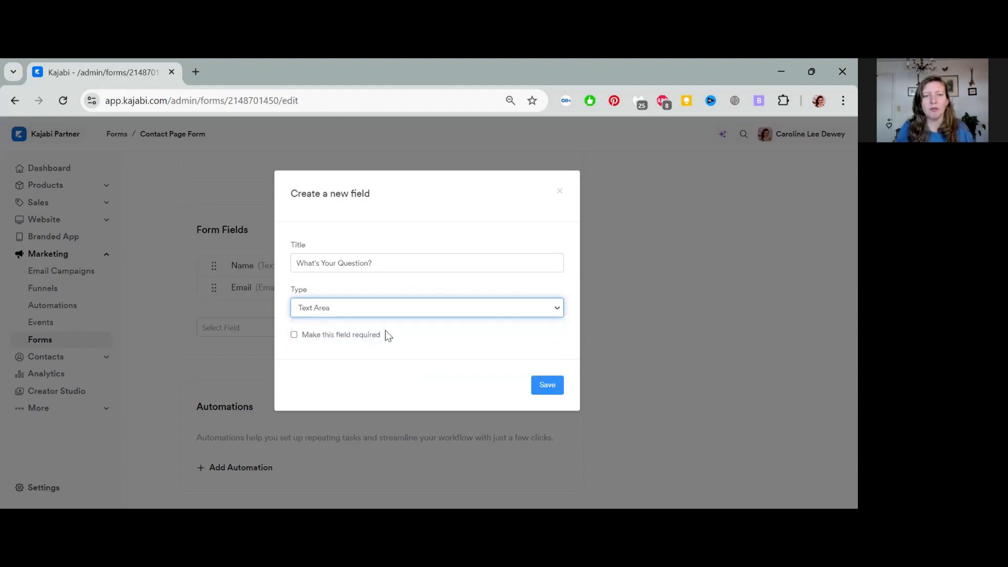
pyautogui.click(294, 335)
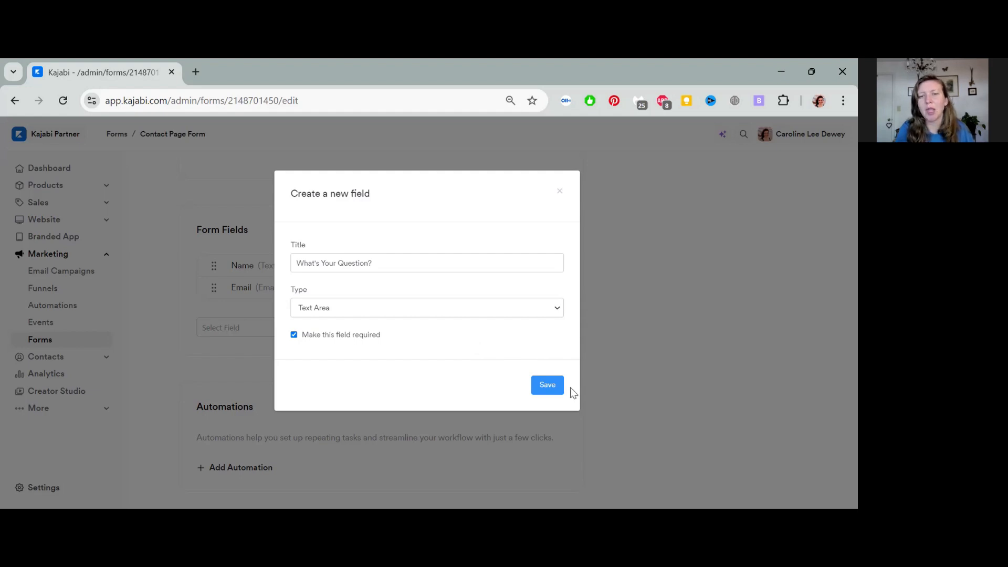
pyautogui.click(549, 388)
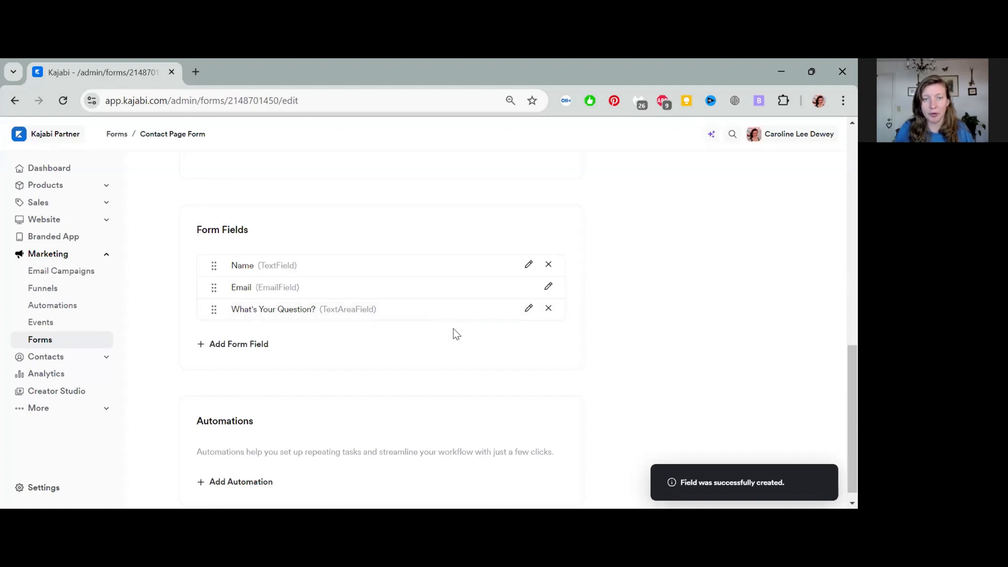
pyautogui.scroll(-1, 457, 333)
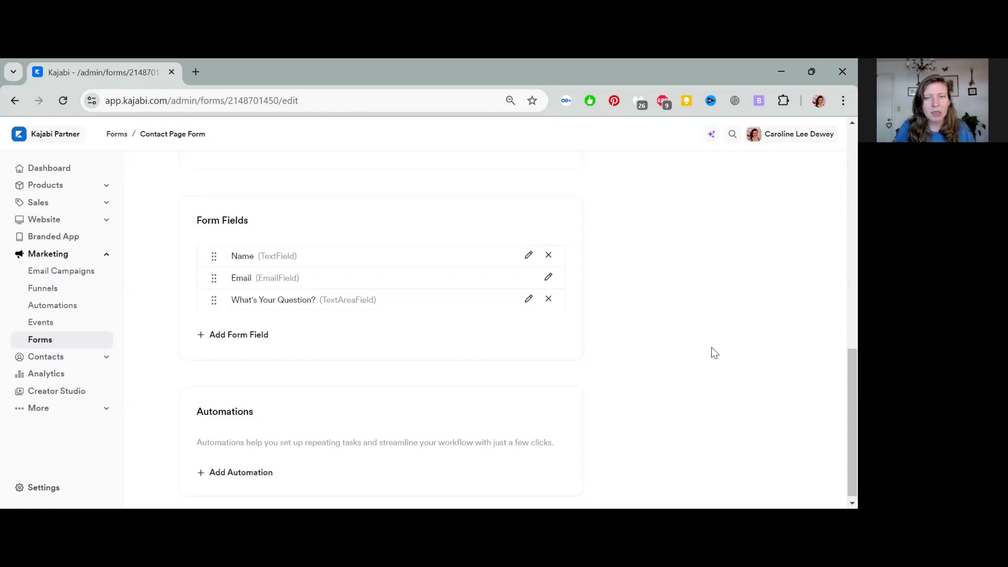
pyautogui.scroll(5, 711, 351)
pyautogui.scroll(-6, 711, 350)
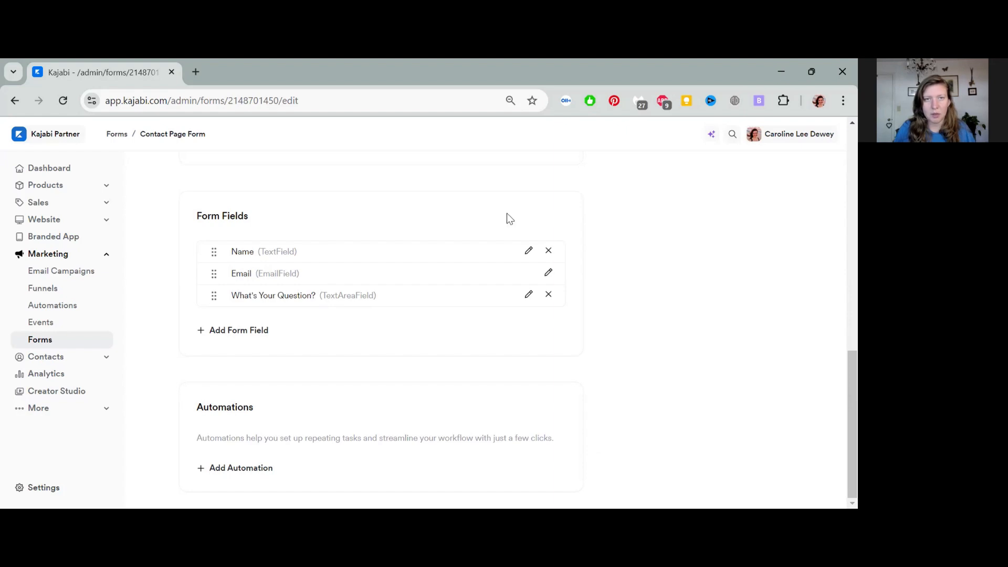
pyautogui.click(245, 468)
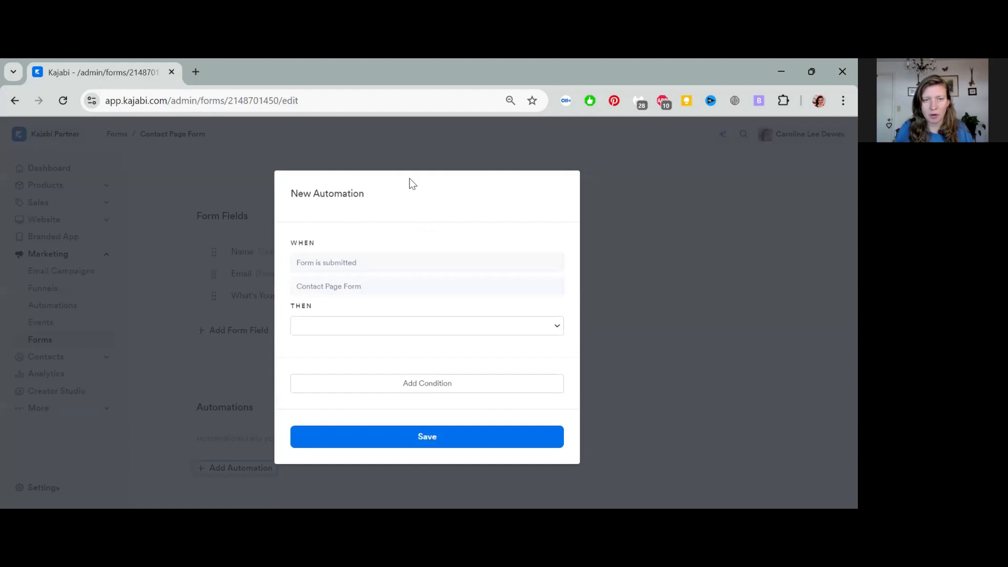
pyautogui.click(417, 324)
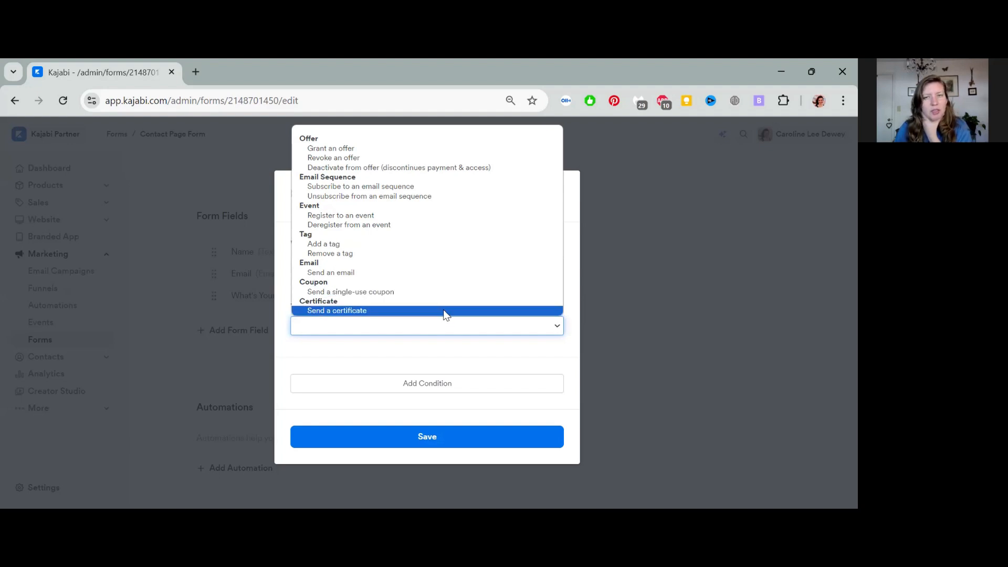
pyautogui.click(458, 352)
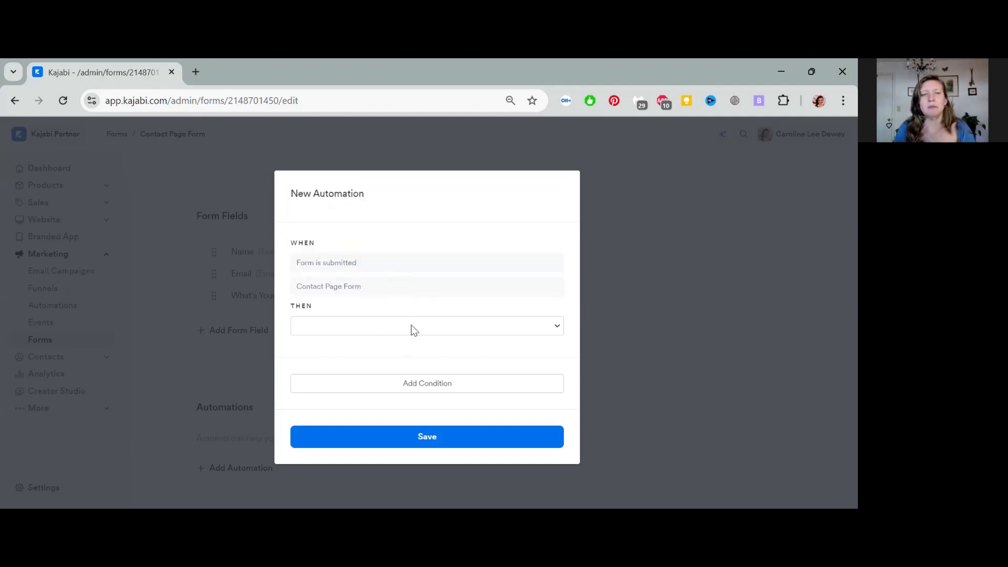
pyautogui.click(429, 442)
pyautogui.click(662, 362)
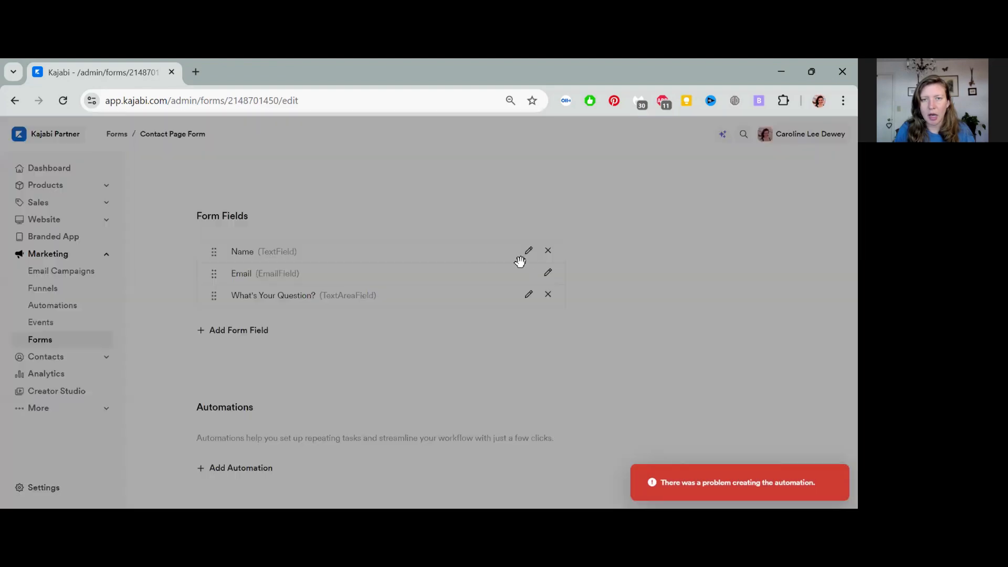
pyautogui.scroll(10, 675, 354)
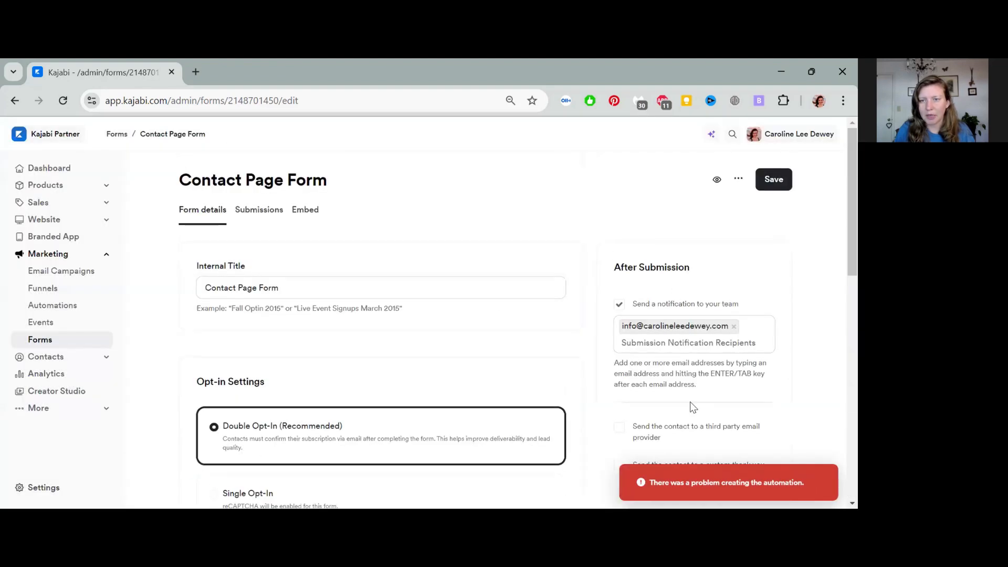
# Step: Save the Contact Page Form, check its public preview, then view its embed code
pyautogui.click(773, 180)
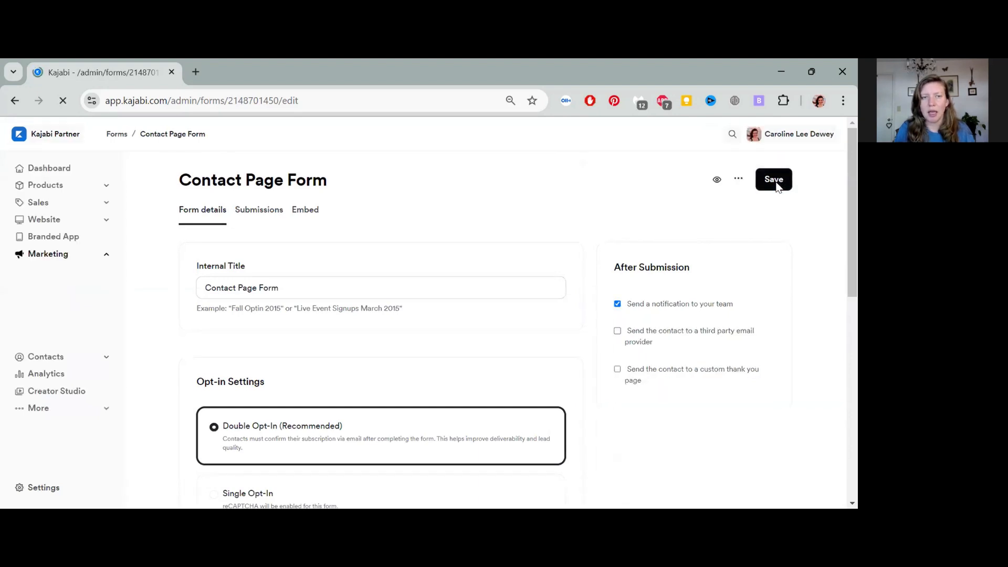
pyautogui.click(716, 181)
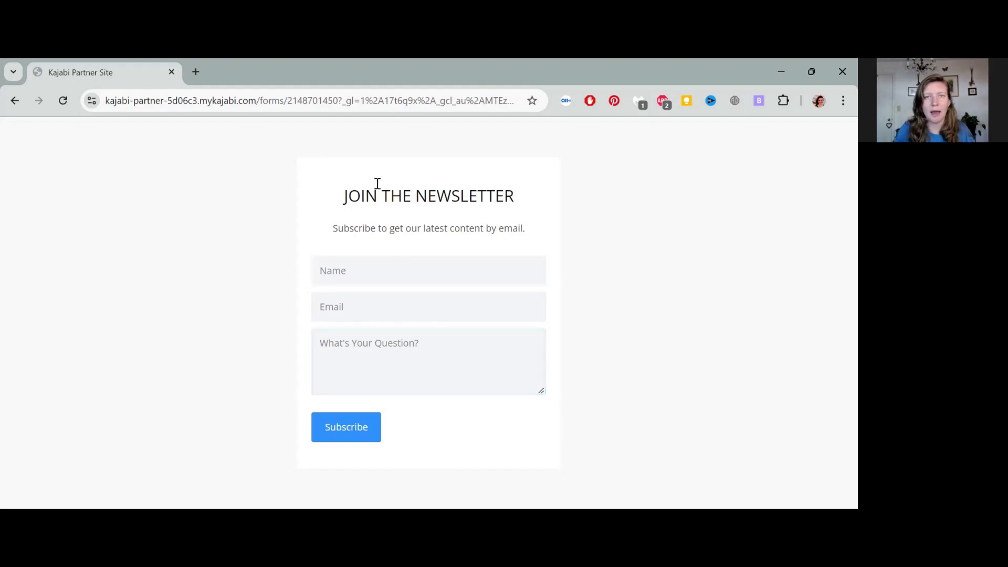
pyautogui.hotkey('alt', 'Left')
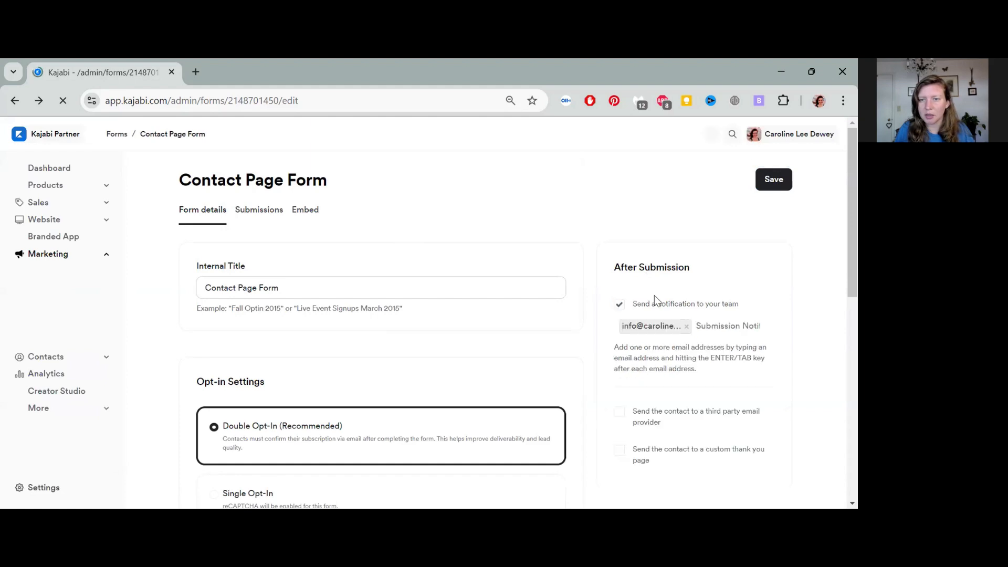
pyautogui.click(304, 209)
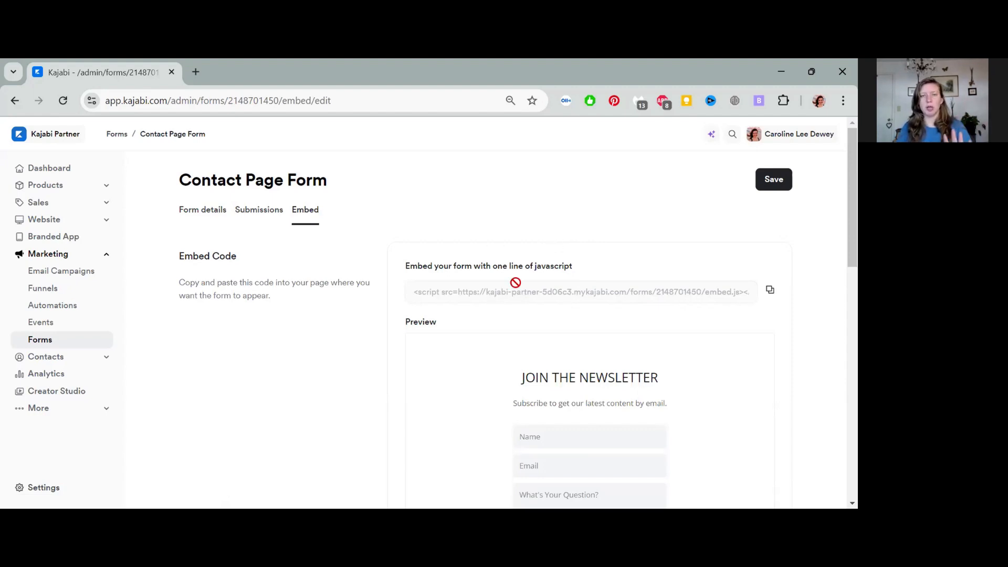
# Step: Change the form title to 'Contact Me'
pyautogui.scroll(-3, 516, 279)
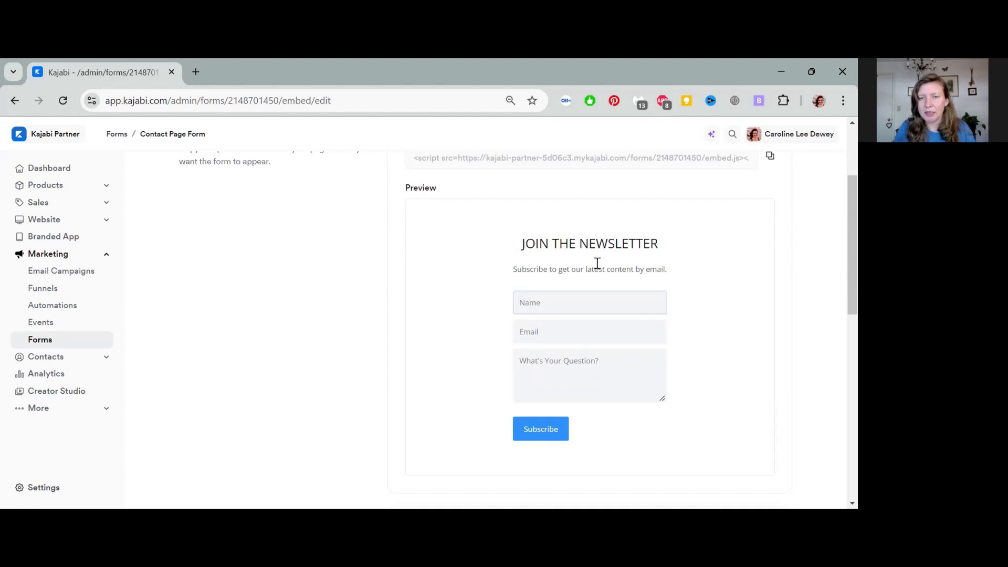
pyautogui.scroll(-6, 556, 273)
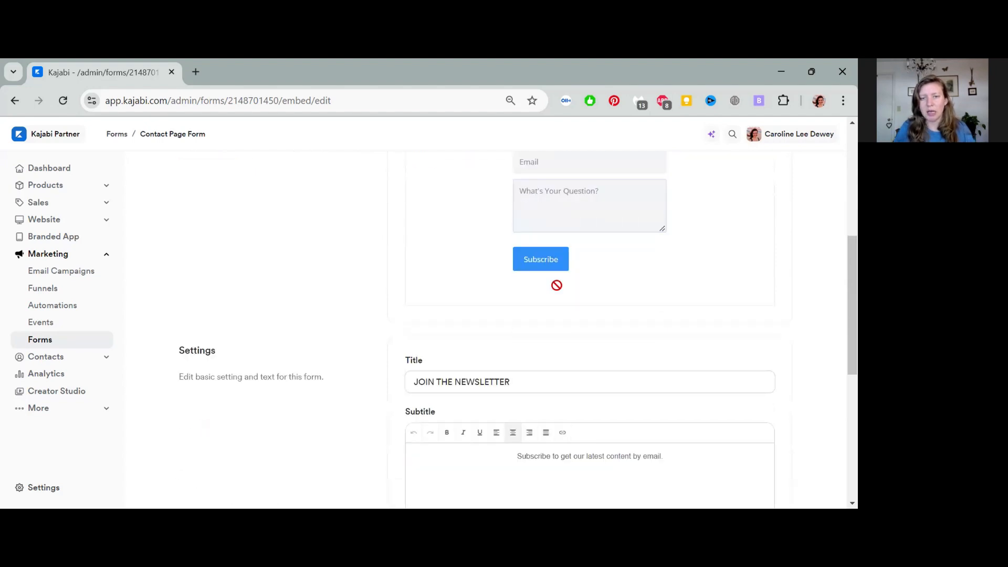
pyautogui.scroll(7, 409, 295)
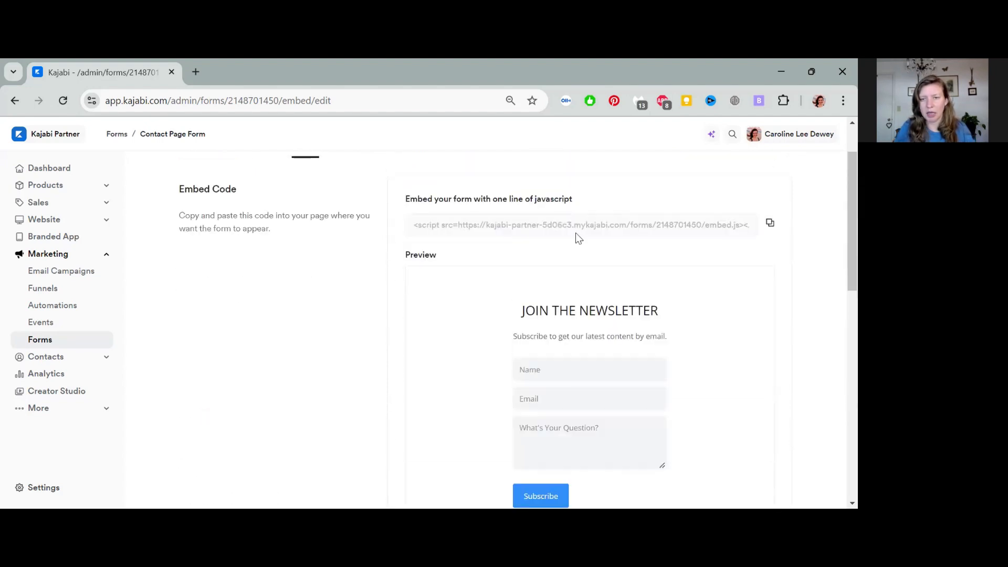
pyautogui.scroll(-7, 512, 352)
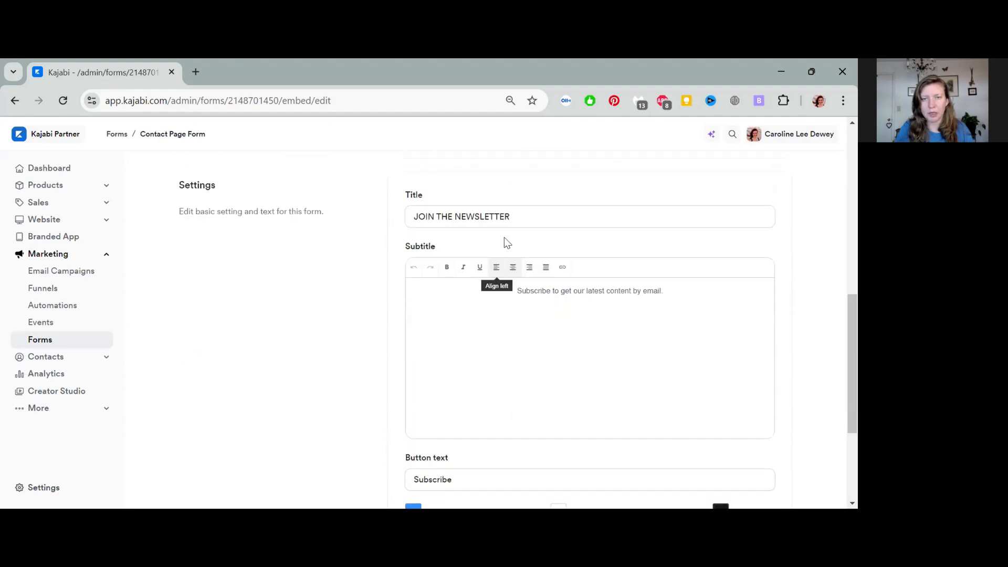
pyautogui.moveTo(513, 215); pyautogui.dragTo(364, 220)
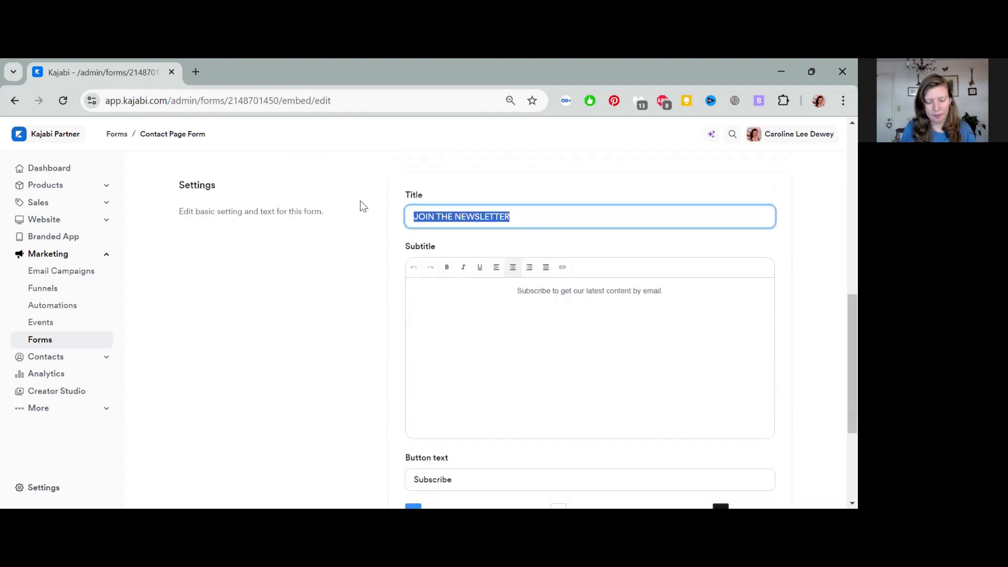
pyautogui.write('Conta')
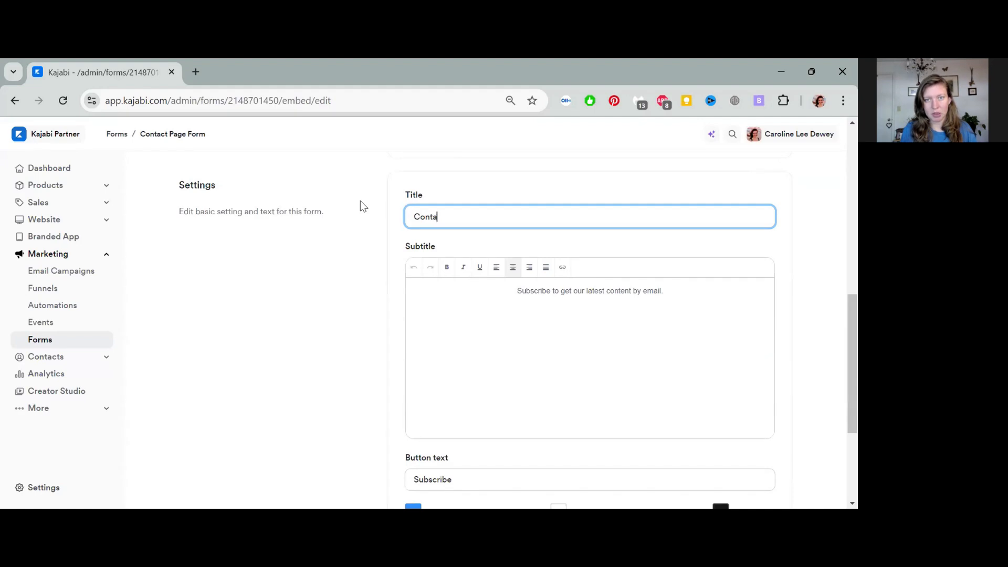
pyautogui.write('ct Me')
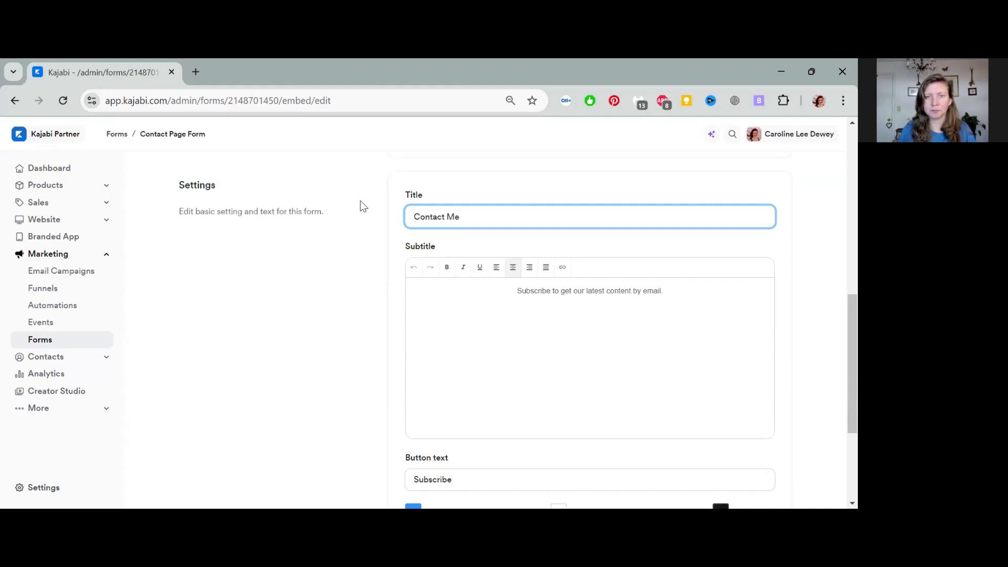
# Step: Replace the subtitle with 'Submit your name, email, and your question below and I'll get back to you…'
pyautogui.click(499, 299)
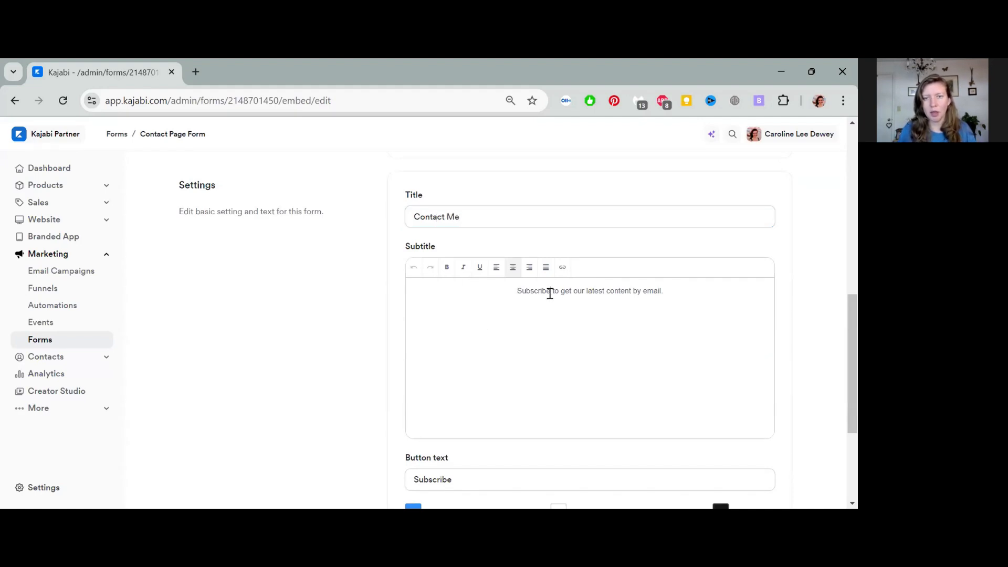
pyautogui.moveTo(706, 292); pyautogui.dragTo(395, 293)
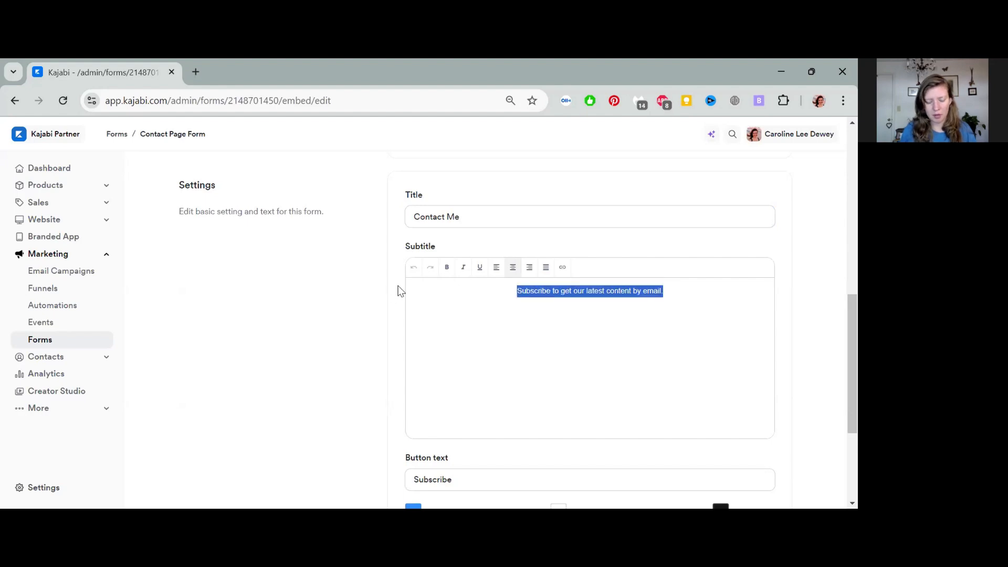
pyautogui.write('Submit your ')
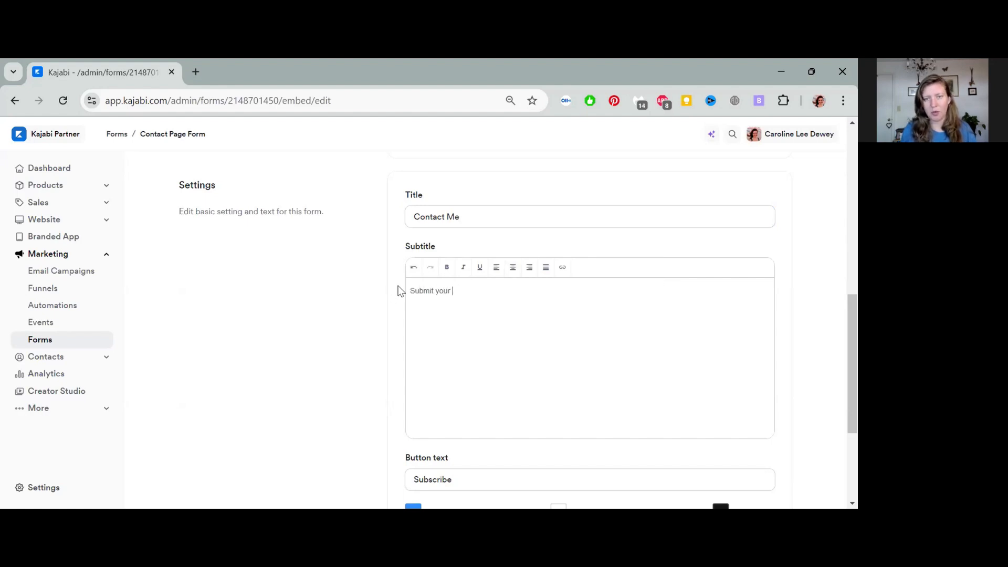
pyautogui.write('name, email')
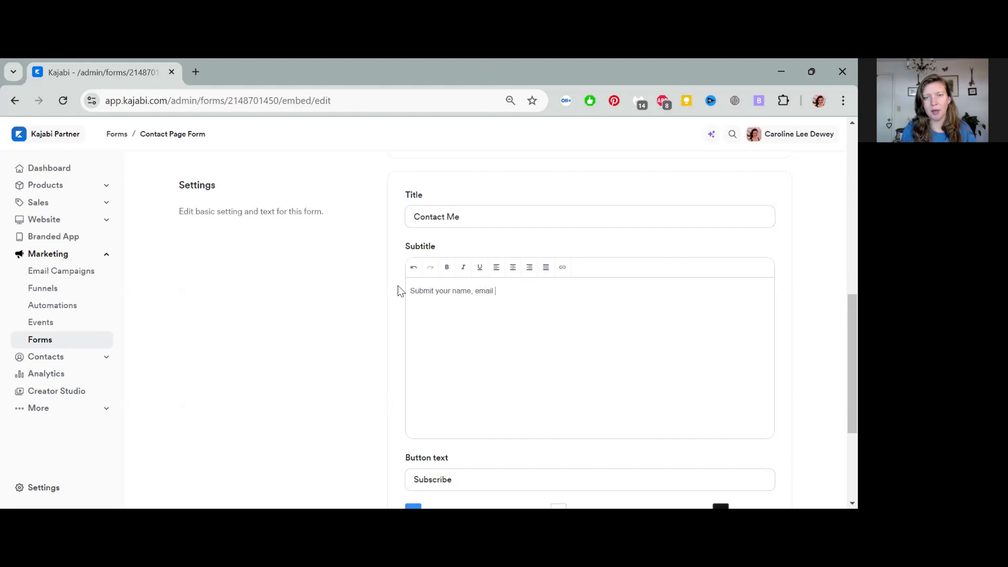
pyautogui.write(', and your question ')
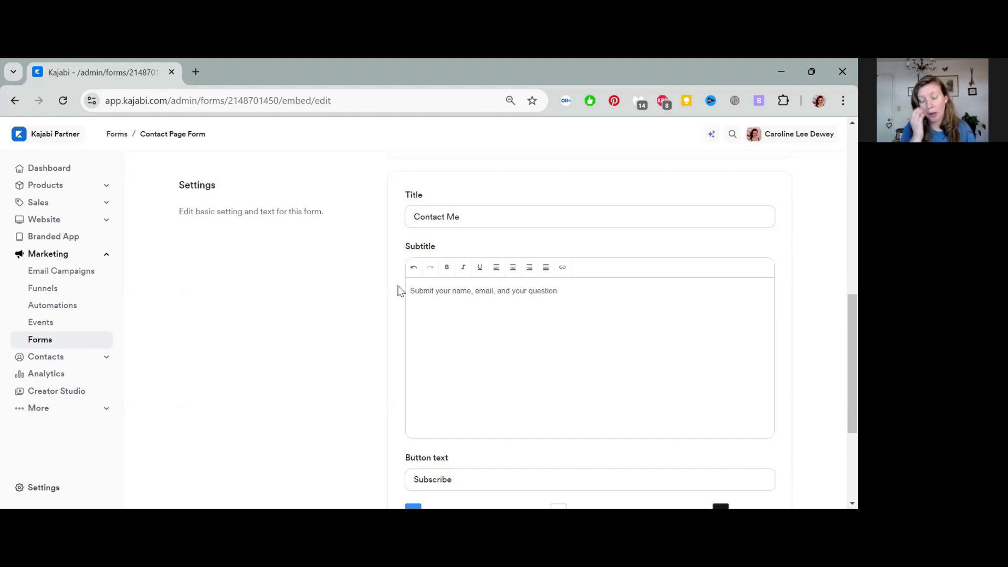
pyautogui.write('b')
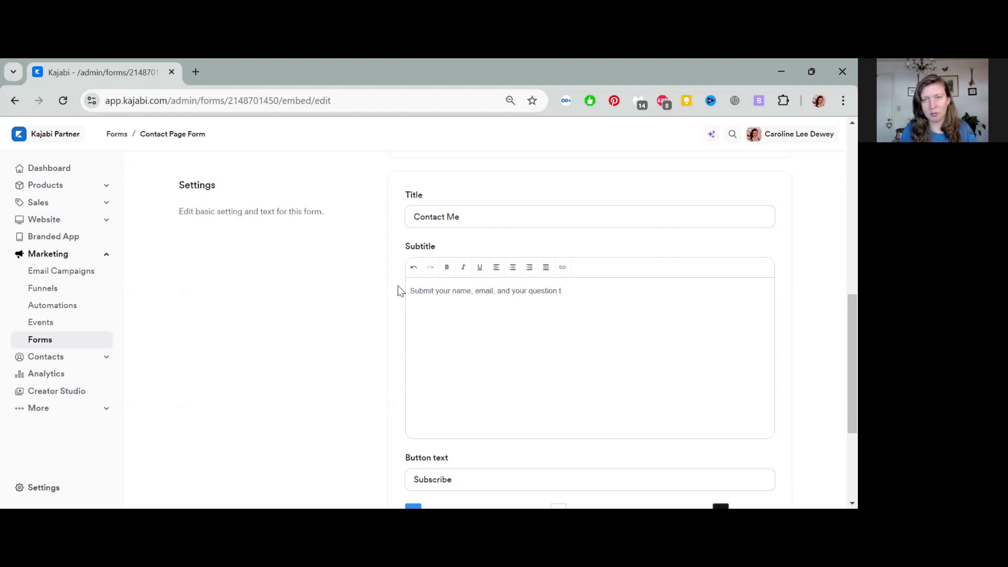
pyautogui.write('elow and')
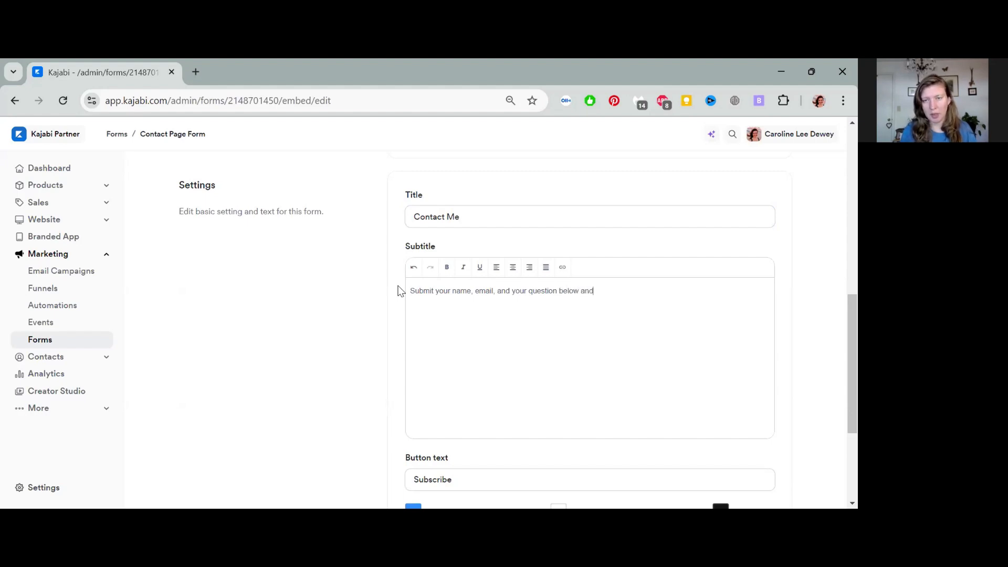
pyautogui.write(" I'll get back t")
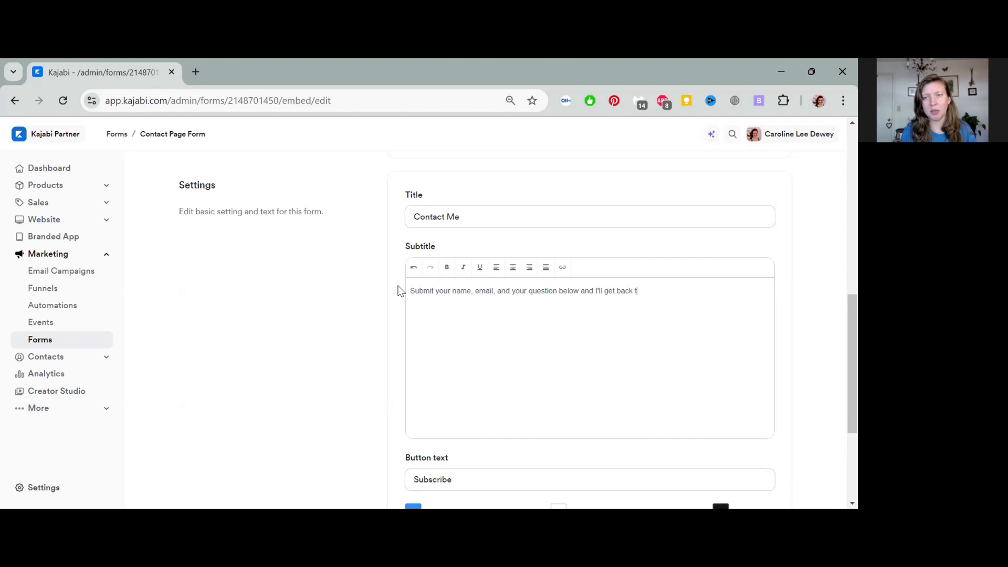
pyautogui.write('o you as soon a')
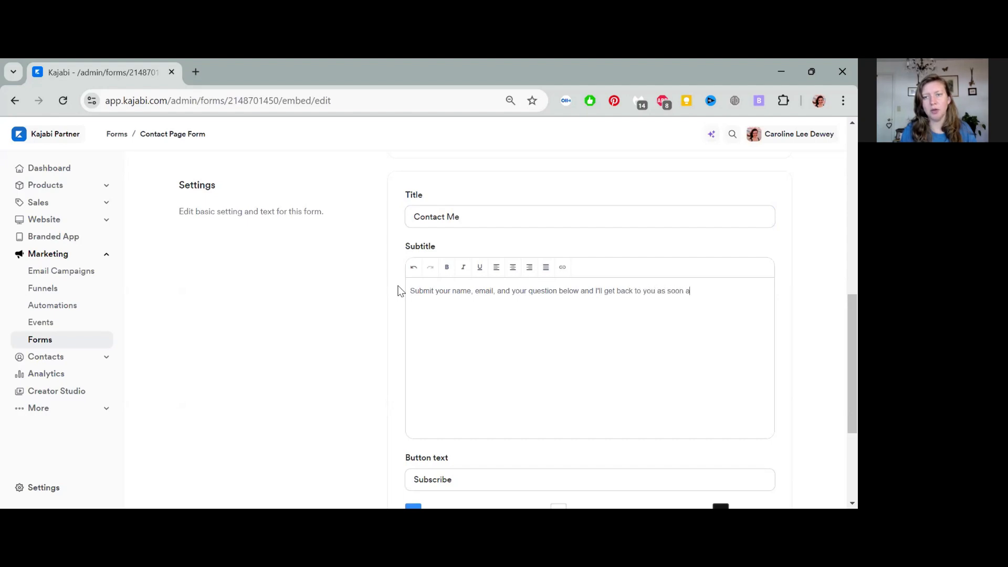
pyautogui.write('s I can!')
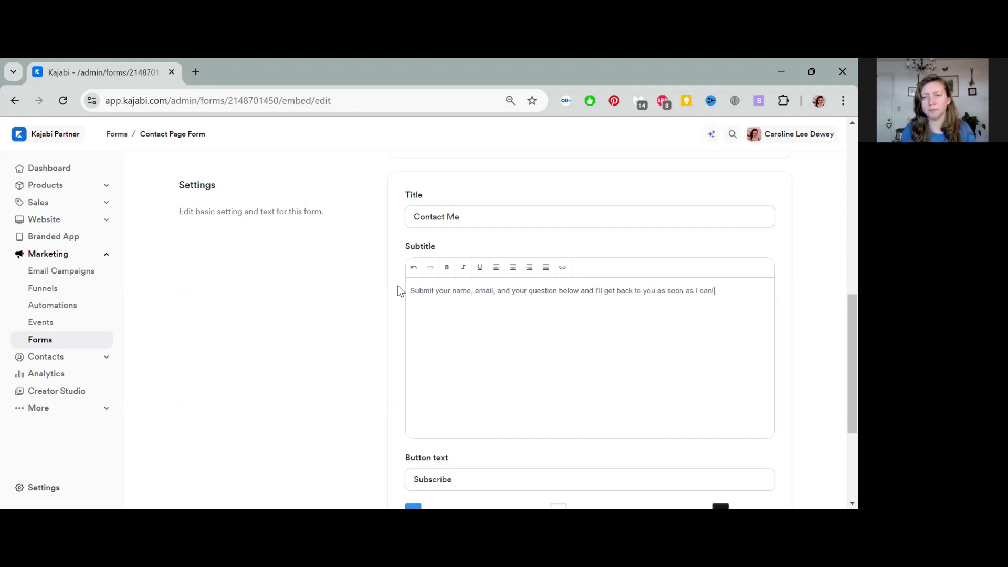
# Step: Change the button text from 'Subscribe' to 'Submit' and make the button purple
pyautogui.scroll(-3, 579, 373)
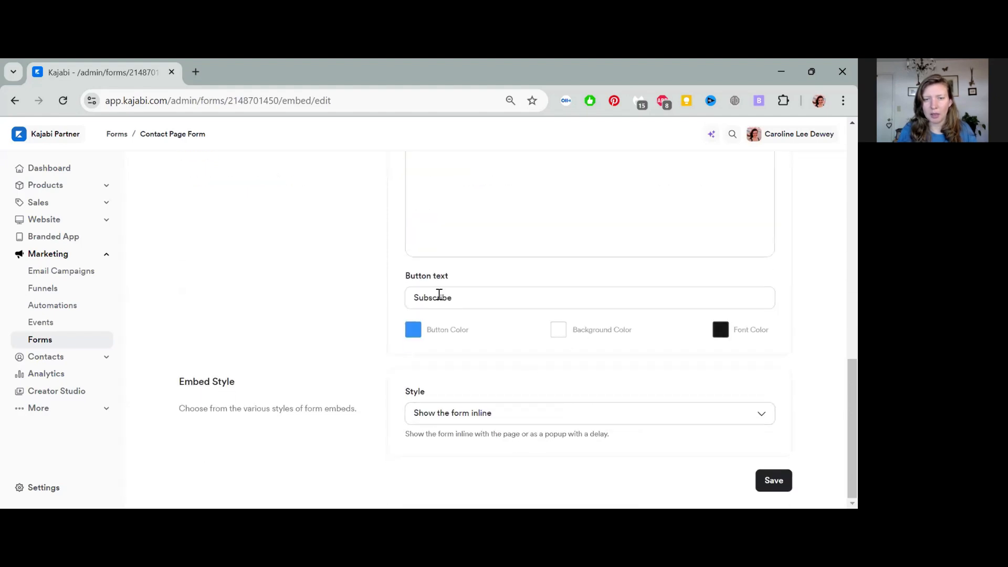
pyautogui.click(466, 294)
pyautogui.hotkey('ctrl', 'a')
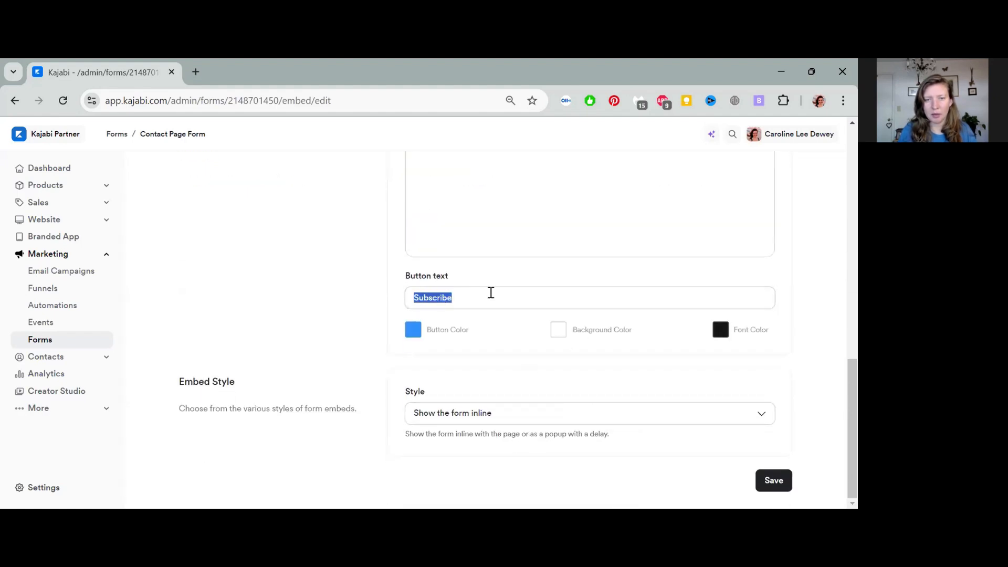
pyautogui.write('Submit')
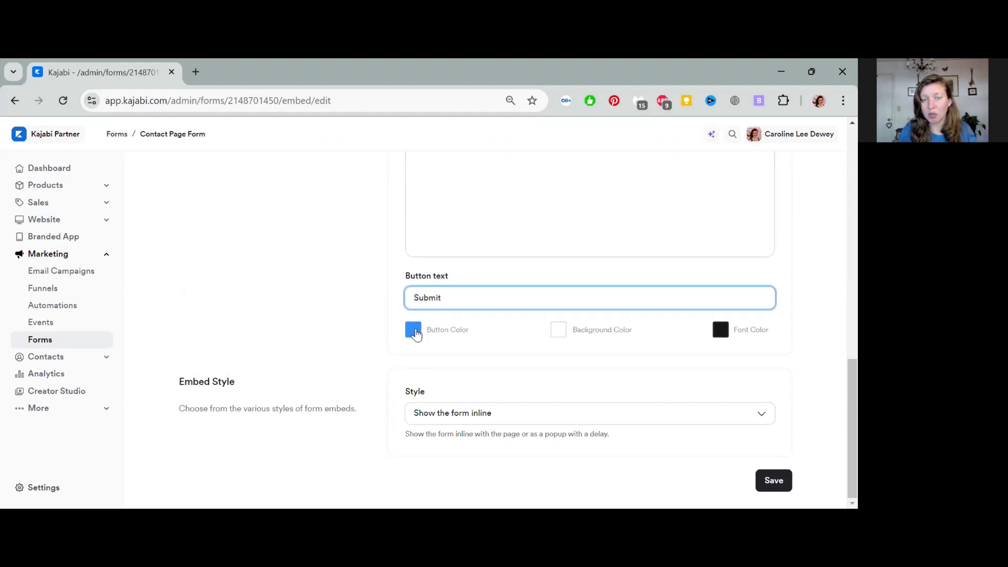
pyautogui.click(413, 330)
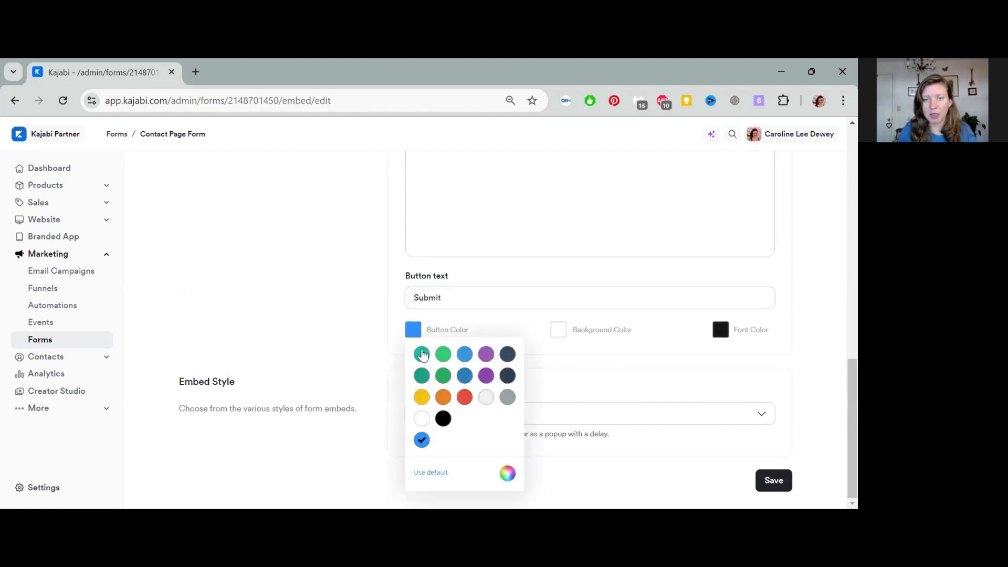
pyautogui.click(486, 376)
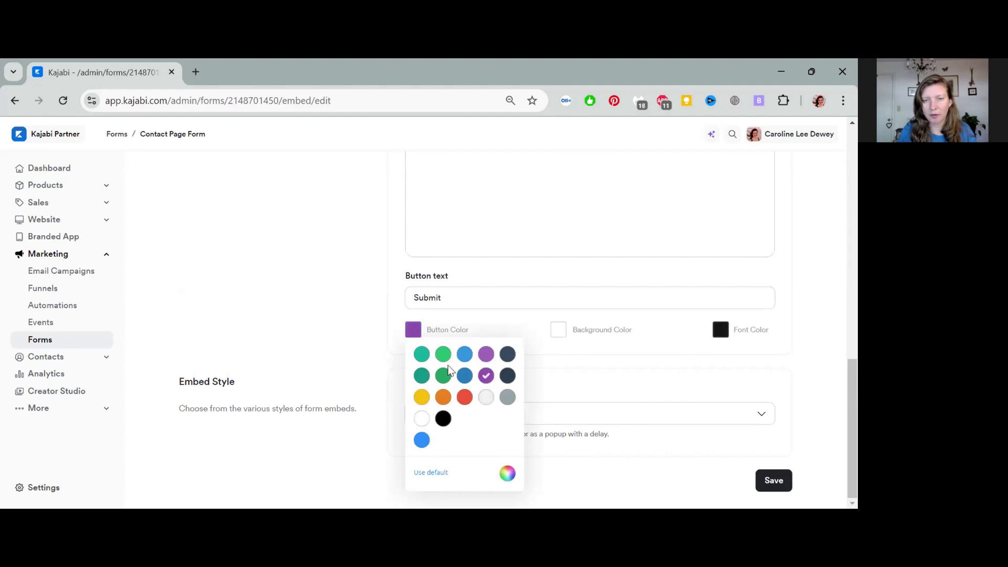
pyautogui.click(646, 363)
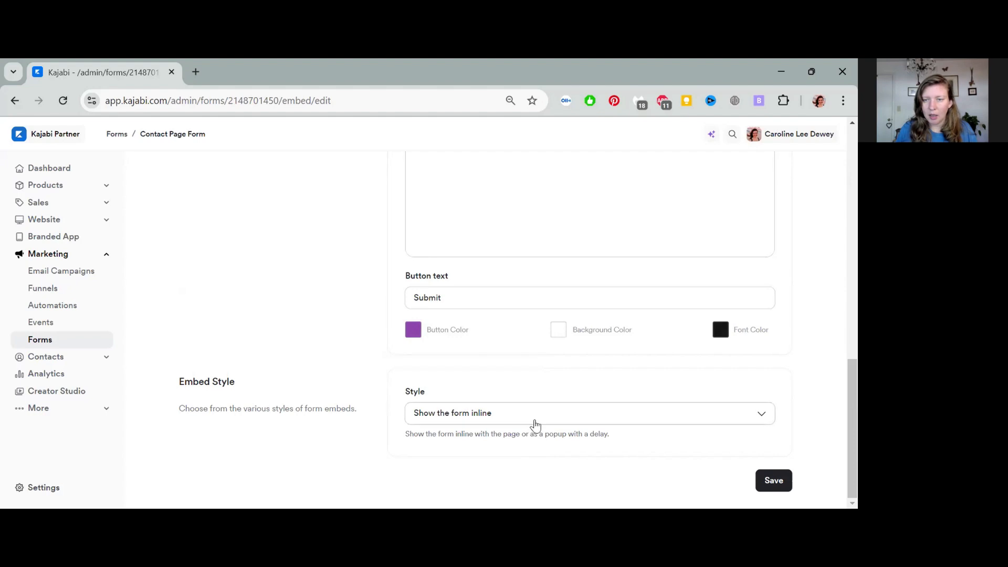
# Step: Keep the embed style as 'Show the form inline'
pyautogui.click(552, 419)
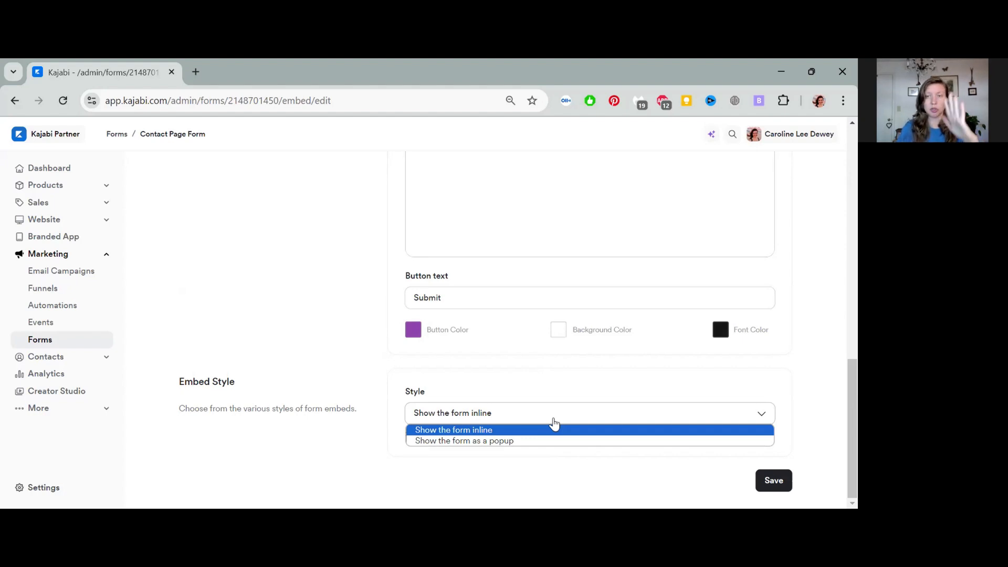
pyautogui.click(557, 462)
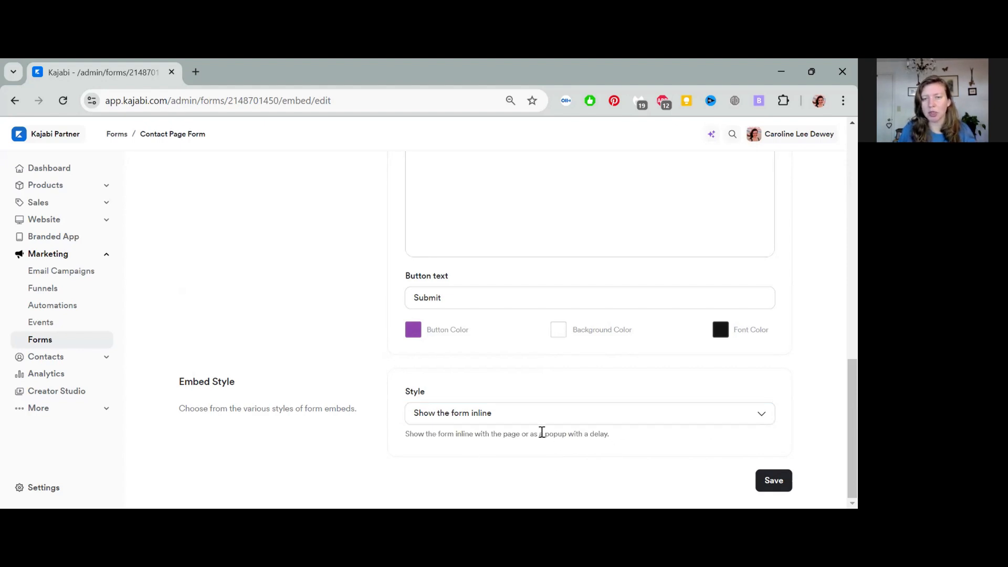
pyautogui.scroll(5, 587, 427)
# Step: Save the embed changes, return to Form details, and expand Website in the sidebar
pyautogui.scroll(-5, 589, 427)
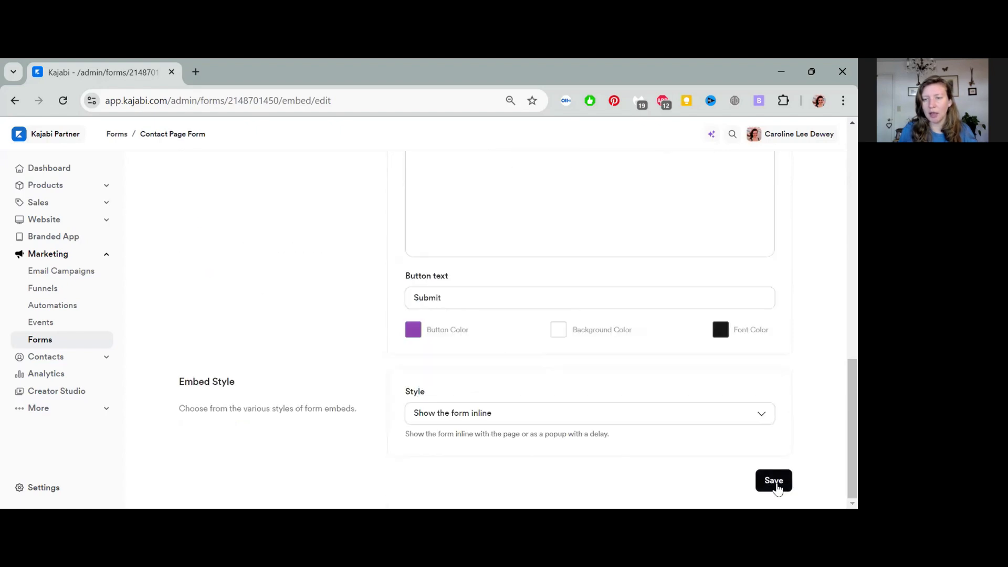
pyautogui.click(775, 486)
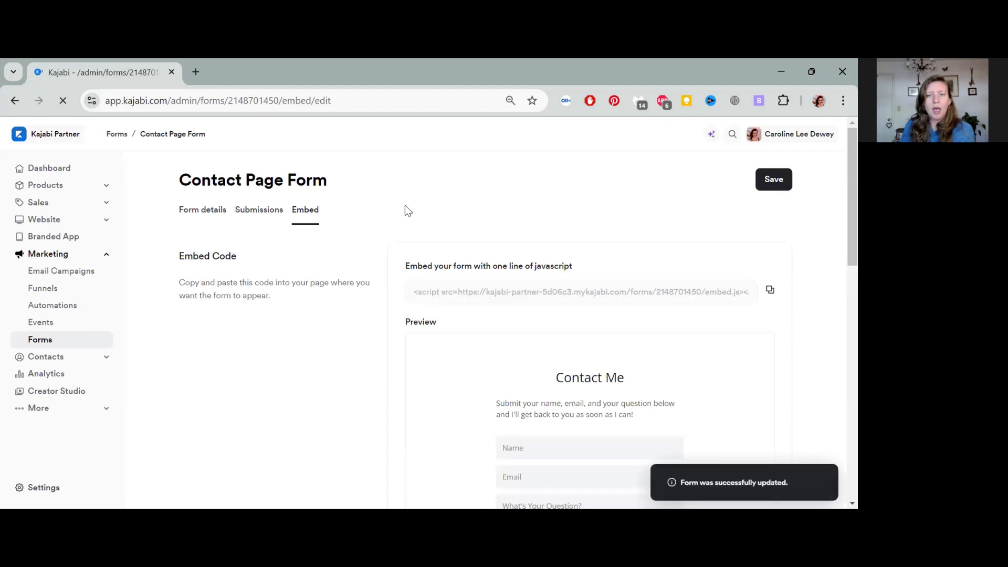
pyautogui.click(213, 211)
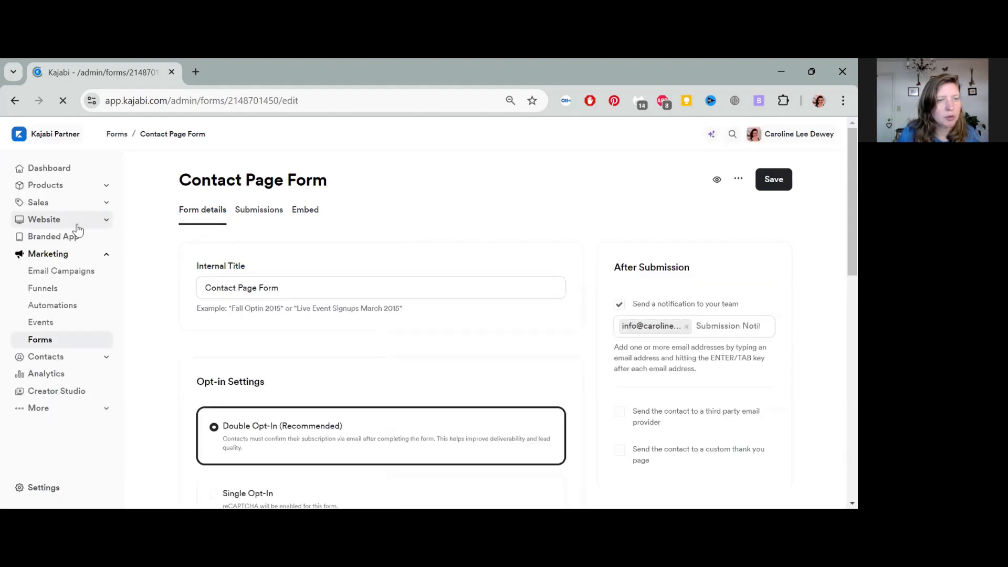
pyautogui.click(106, 219)
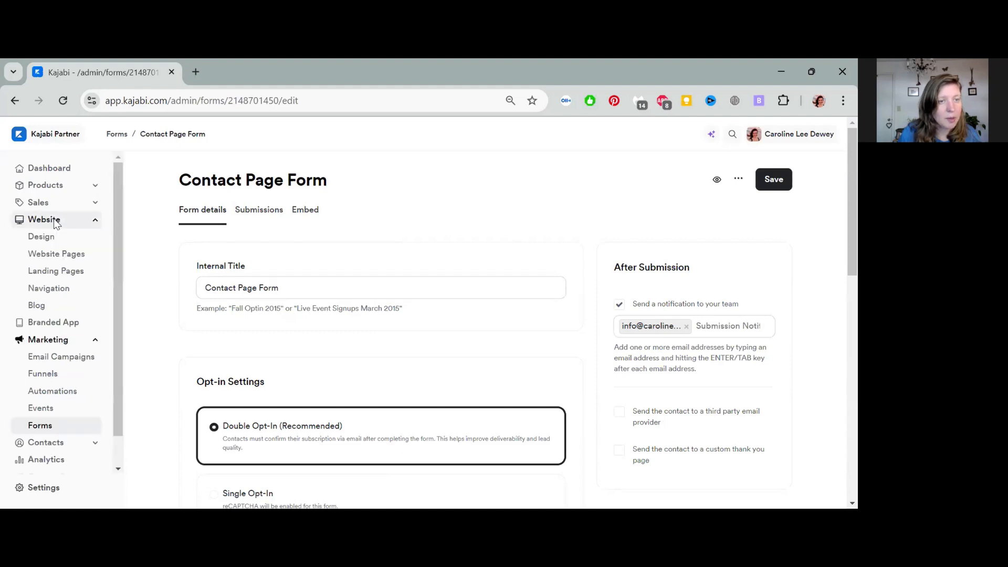
pyautogui.click(71, 257)
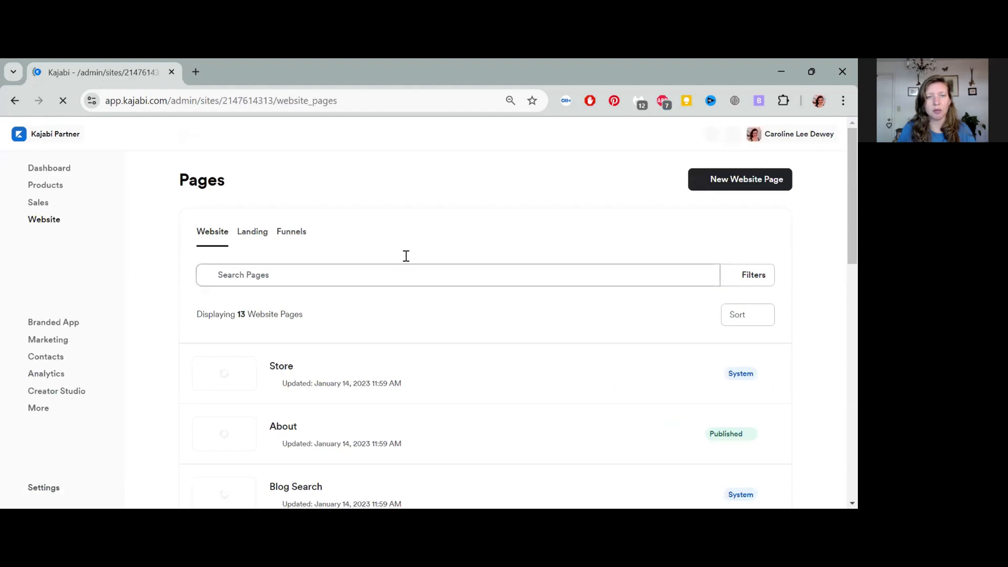
pyautogui.scroll(-3, 495, 367)
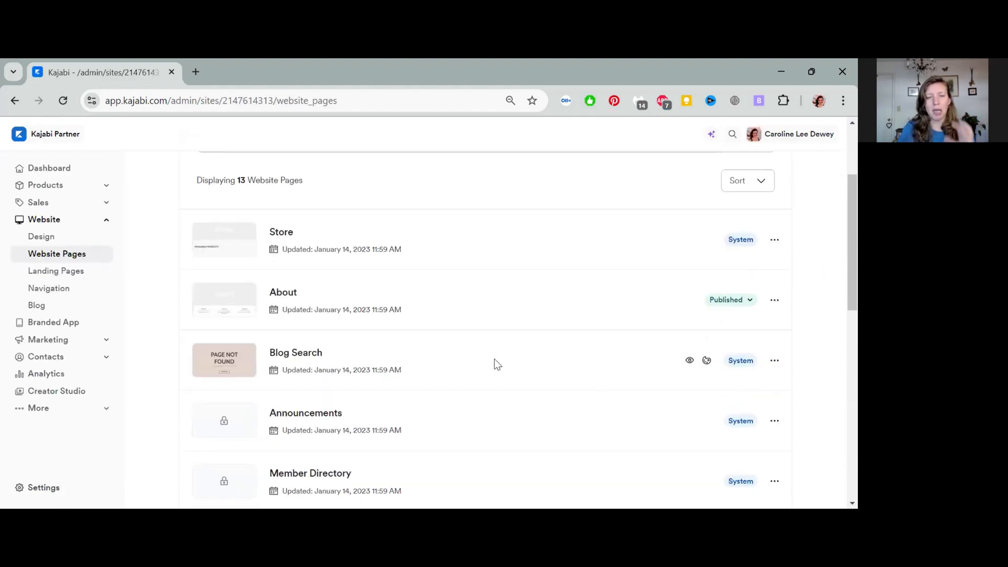
pyautogui.scroll(-4, 489, 318)
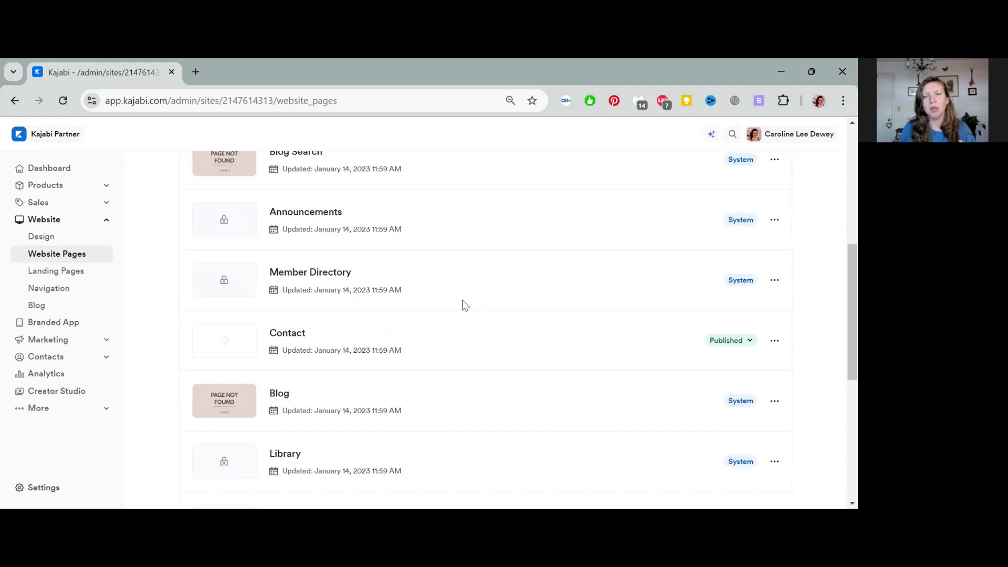
pyautogui.scroll(4, 464, 305)
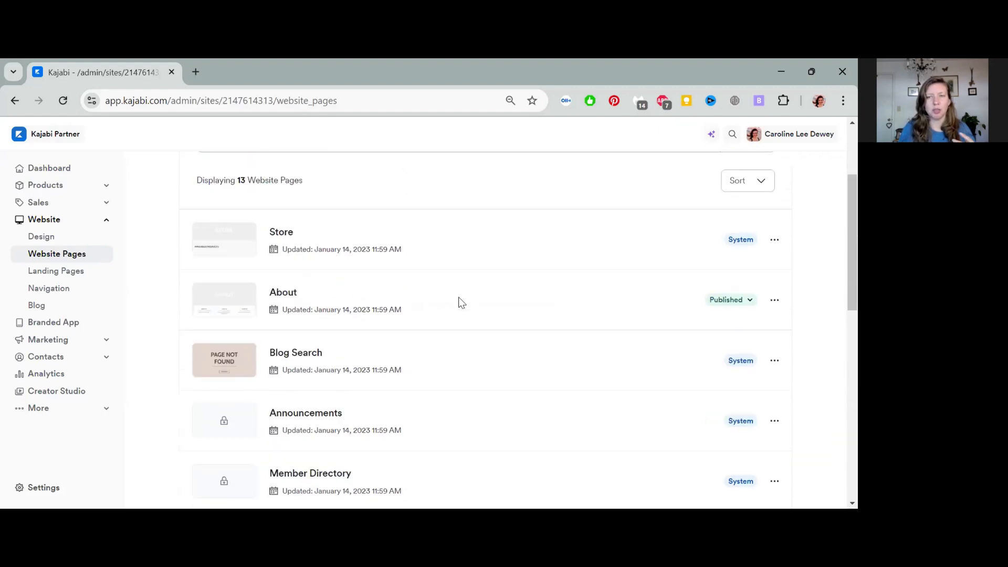
pyautogui.scroll(-4, 462, 303)
pyautogui.scroll(-3, 461, 303)
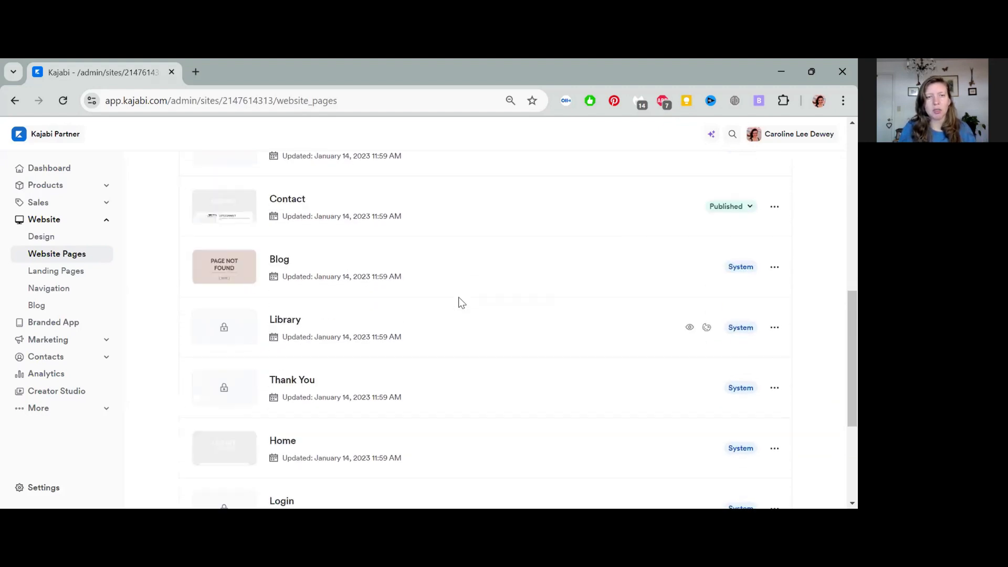
pyautogui.scroll(9, 461, 302)
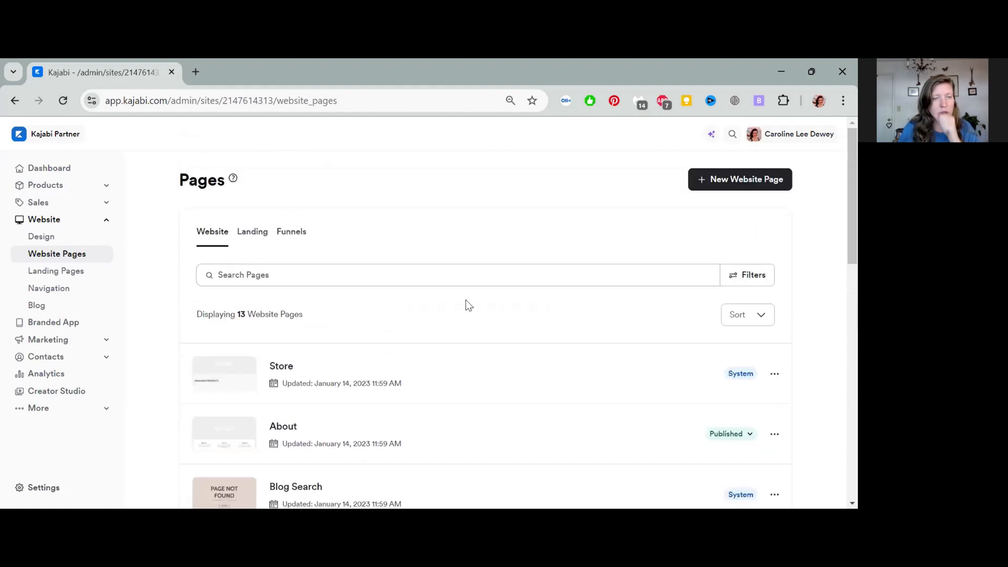
pyautogui.scroll(-5, 463, 302)
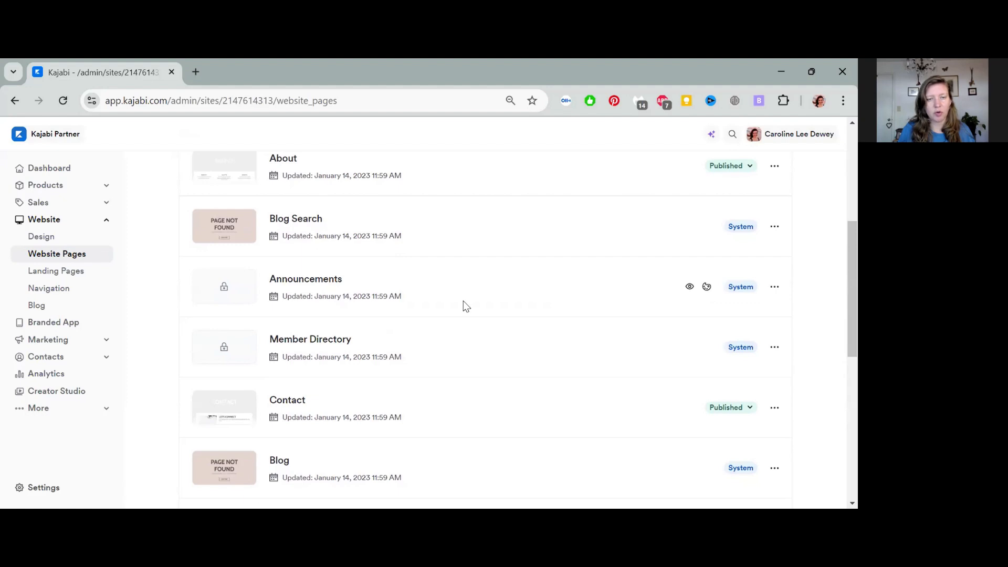
pyautogui.scroll(-1, 433, 329)
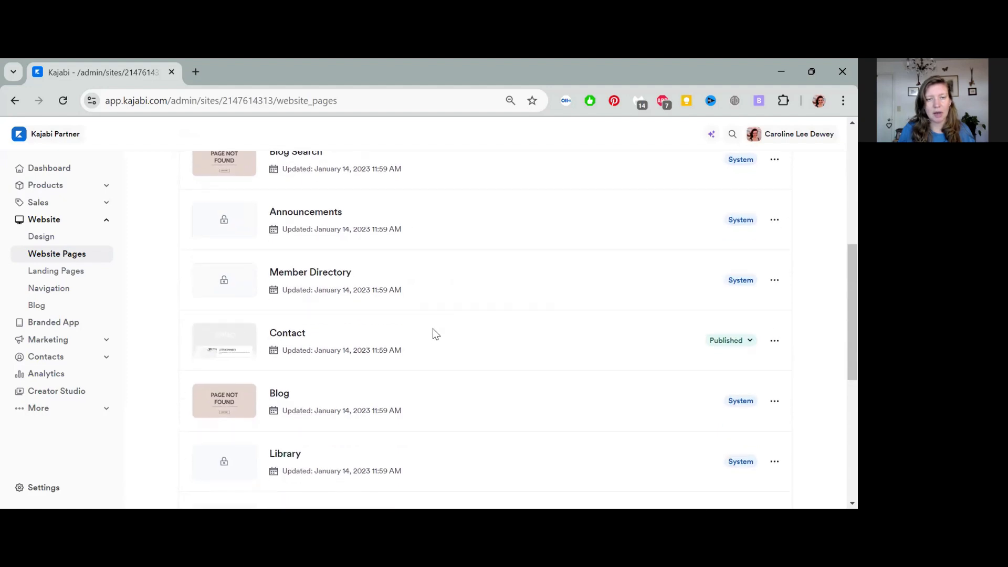
# Step: Open the Contact page in the editor and scroll to the Let's Connect form placeholder
pyautogui.click(299, 340)
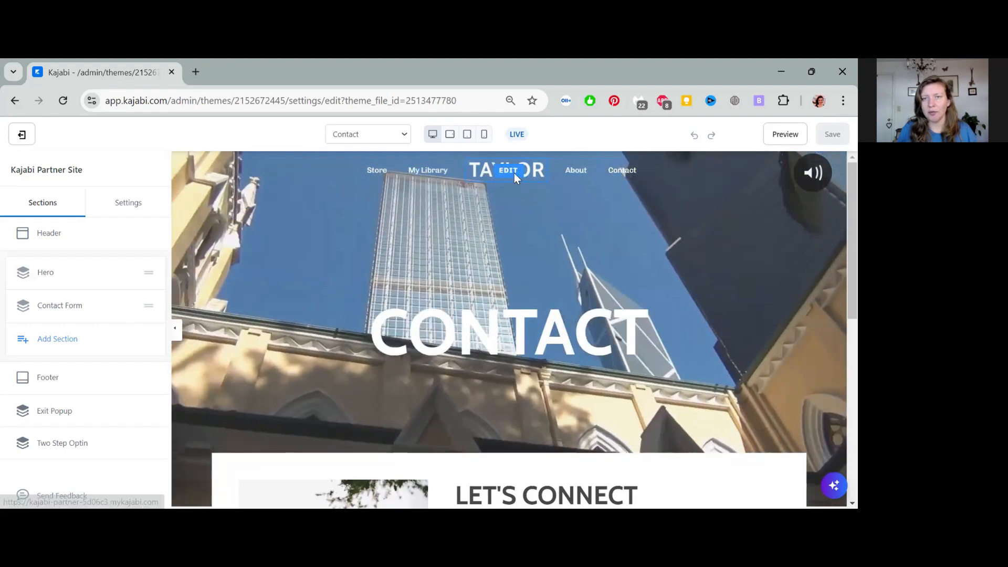
pyautogui.scroll(-4, 531, 340)
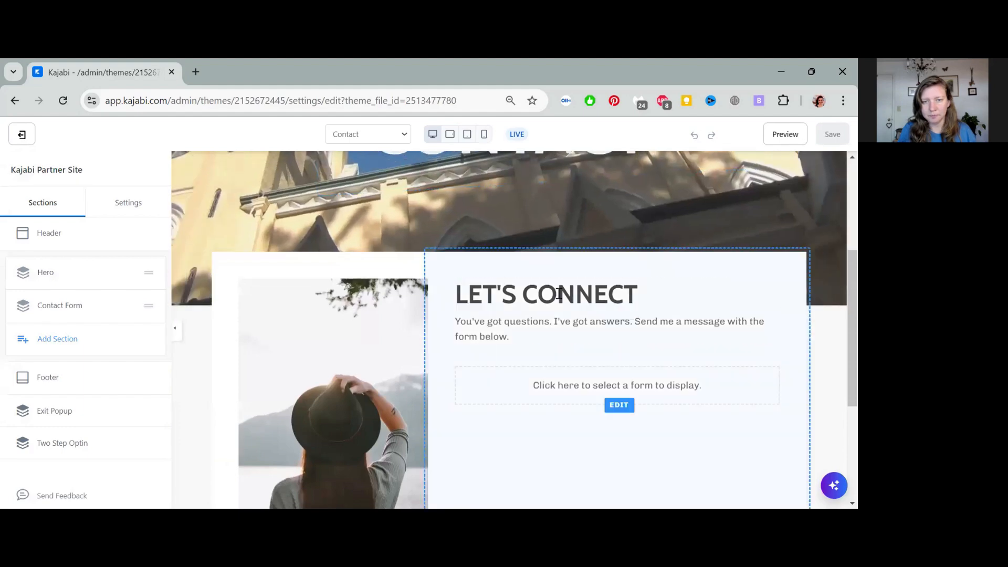
pyautogui.scroll(1, 560, 297)
pyautogui.scroll(2, 516, 287)
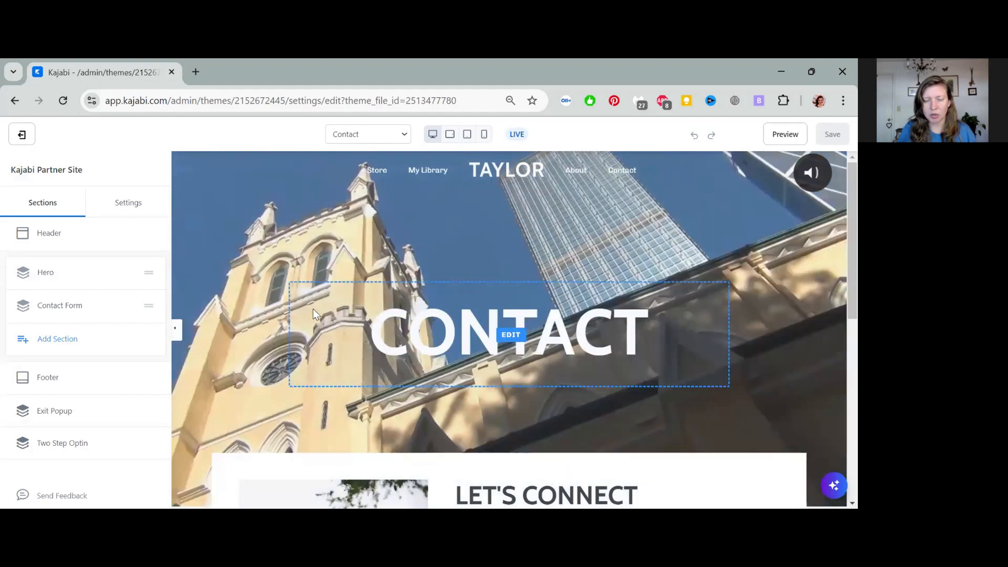
pyautogui.scroll(-4, 613, 339)
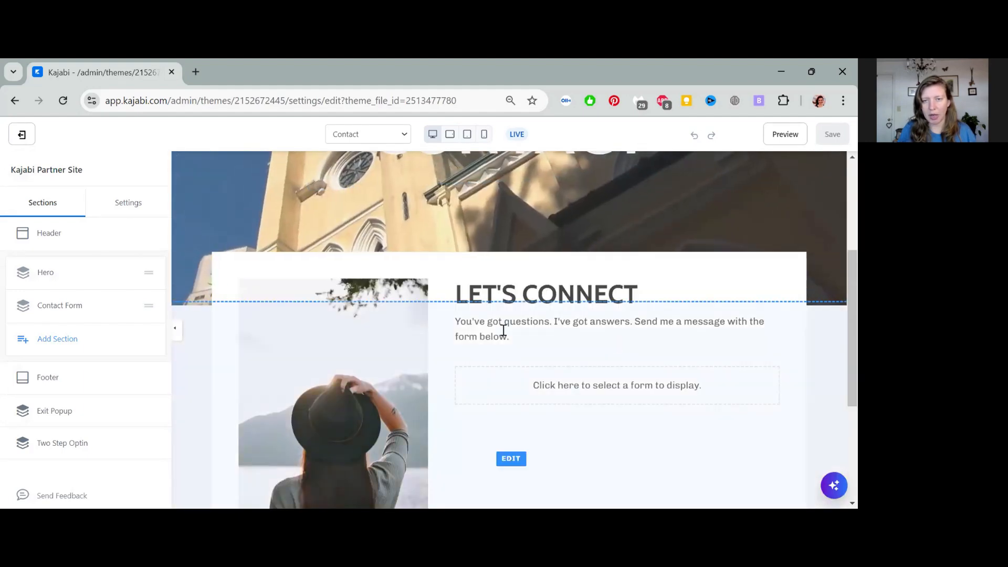
pyautogui.scroll(-1, 559, 314)
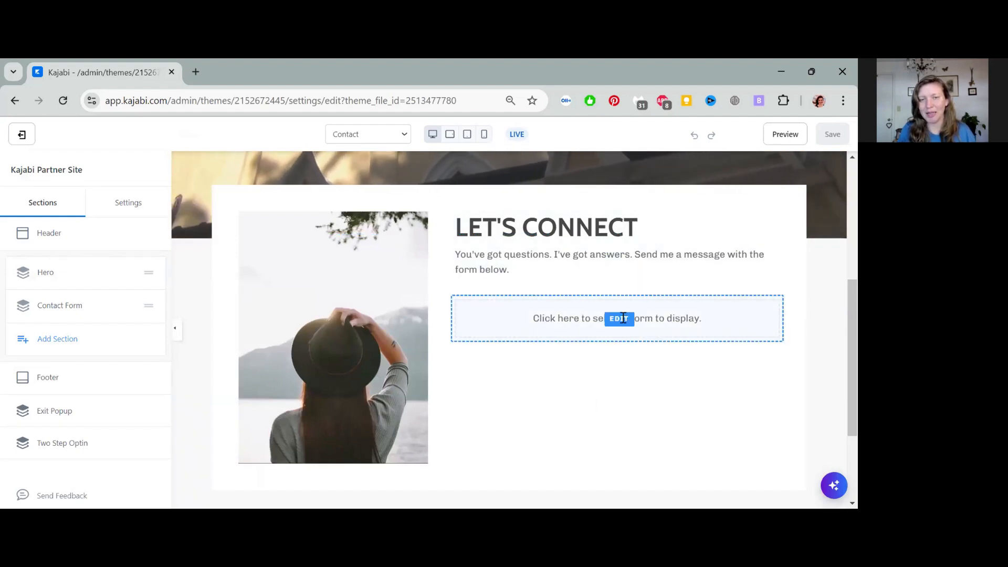
pyautogui.scroll(-3, 622, 318)
pyautogui.scroll(4, 623, 321)
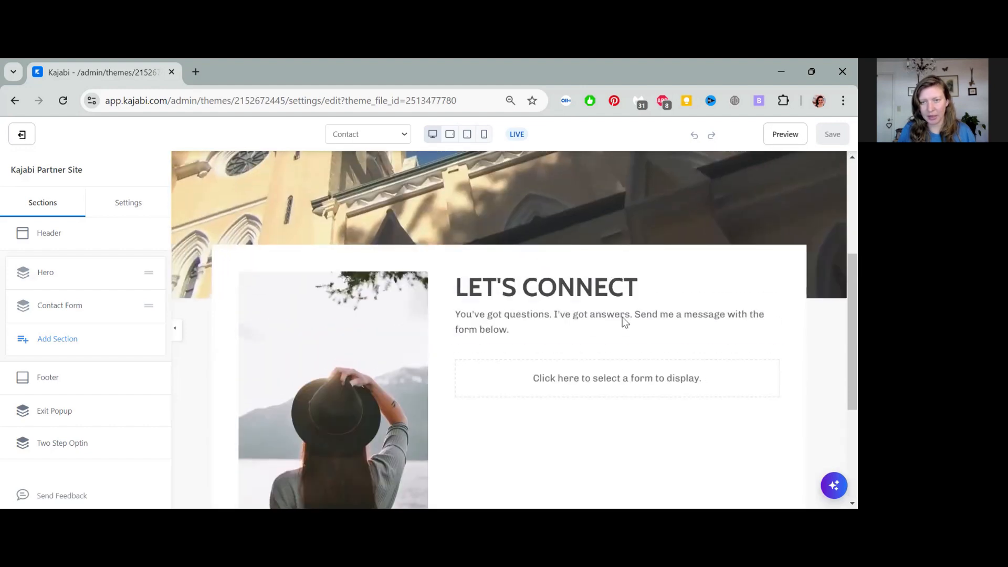
# Step: Select 'Contact Page Form' for the section and keep Thank You Page as 'Go to a URL'
pyautogui.click(619, 378)
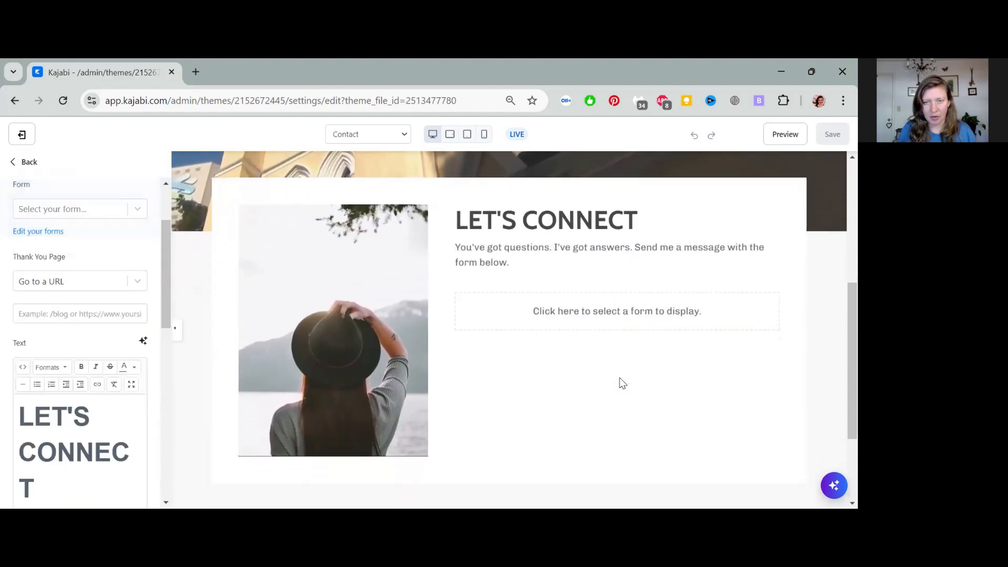
pyautogui.click(137, 209)
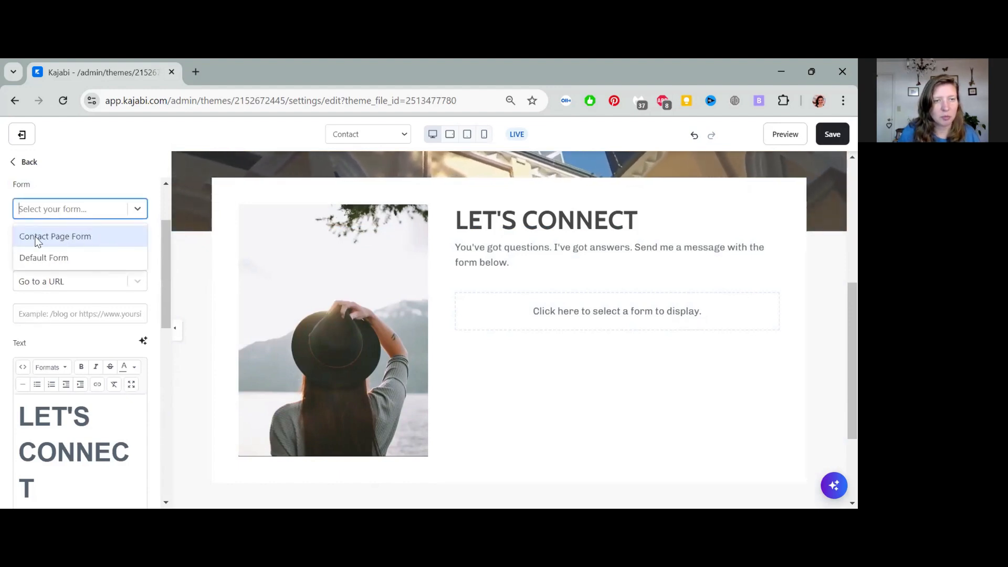
pyautogui.click(115, 244)
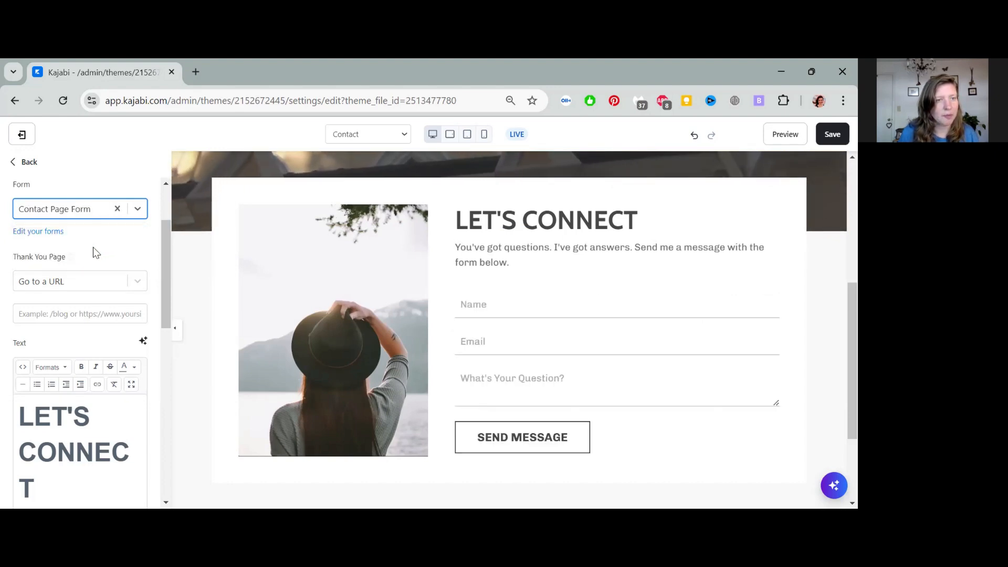
pyautogui.click(96, 286)
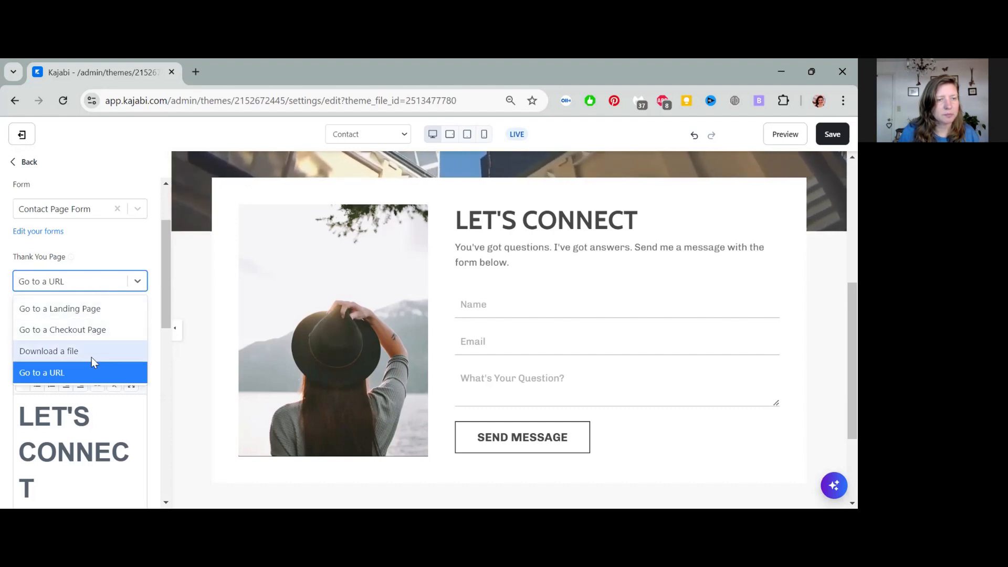
pyautogui.click(108, 254)
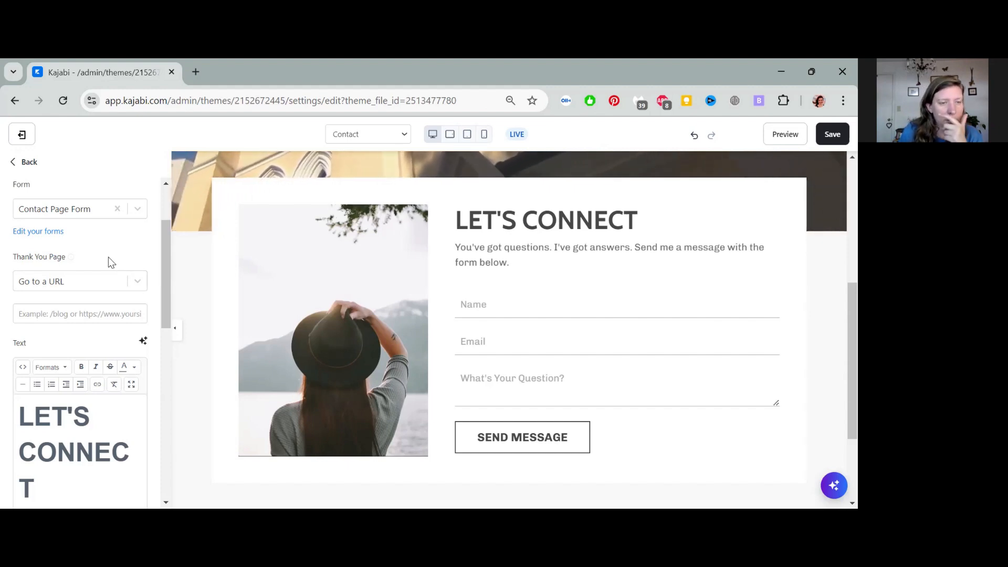
# Step: Check the Name, Email and What's Your Question? fields and Send Message button, then save the Contact page
pyautogui.scroll(-3, 126, 270)
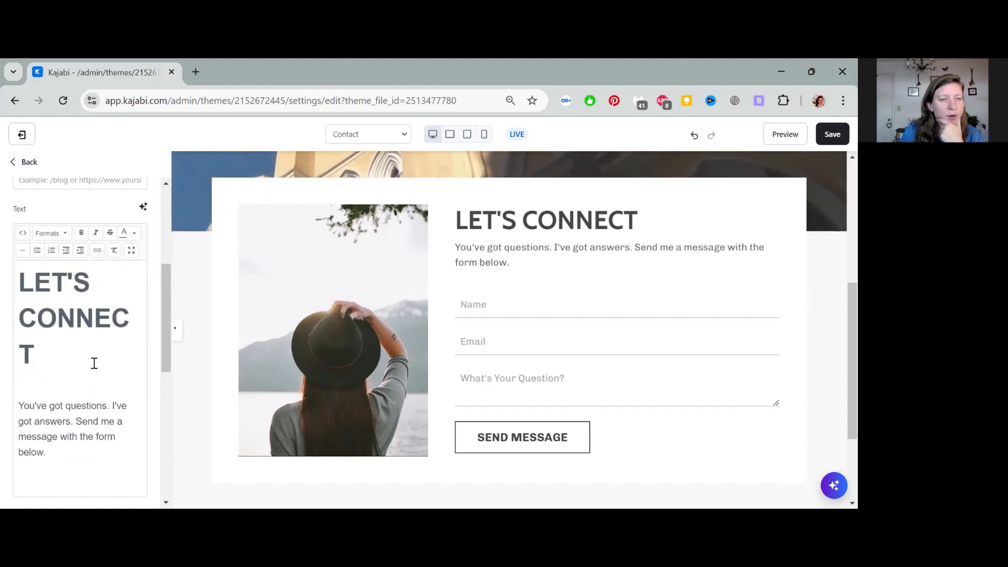
pyautogui.scroll(-6, 104, 359)
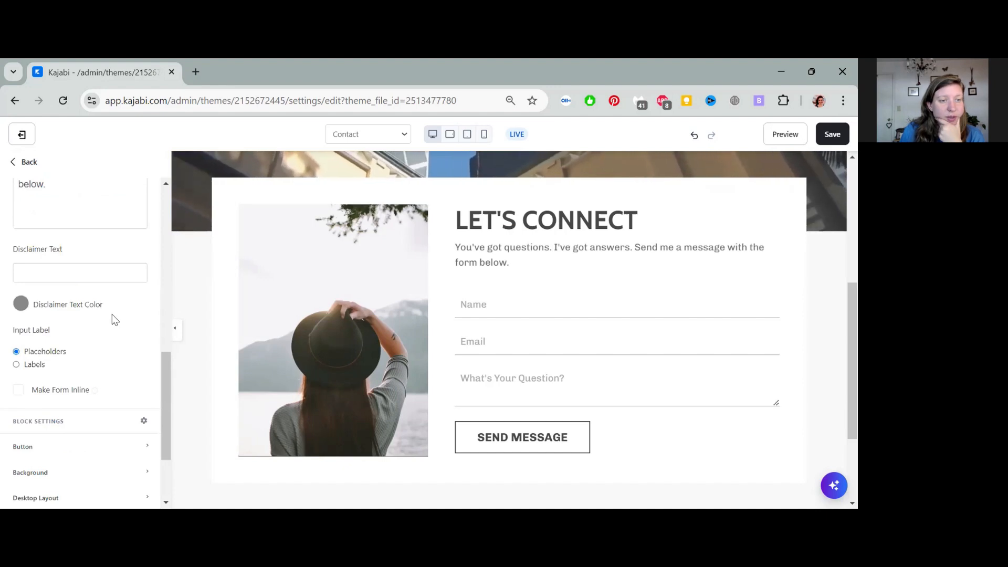
pyautogui.scroll(-4, 115, 320)
pyautogui.scroll(10, 120, 360)
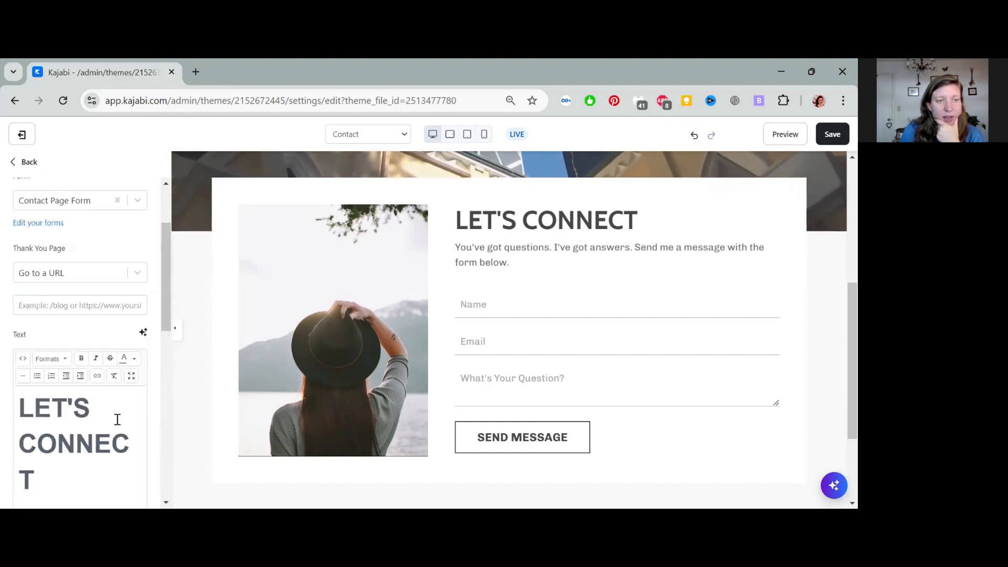
pyautogui.scroll(1, 117, 418)
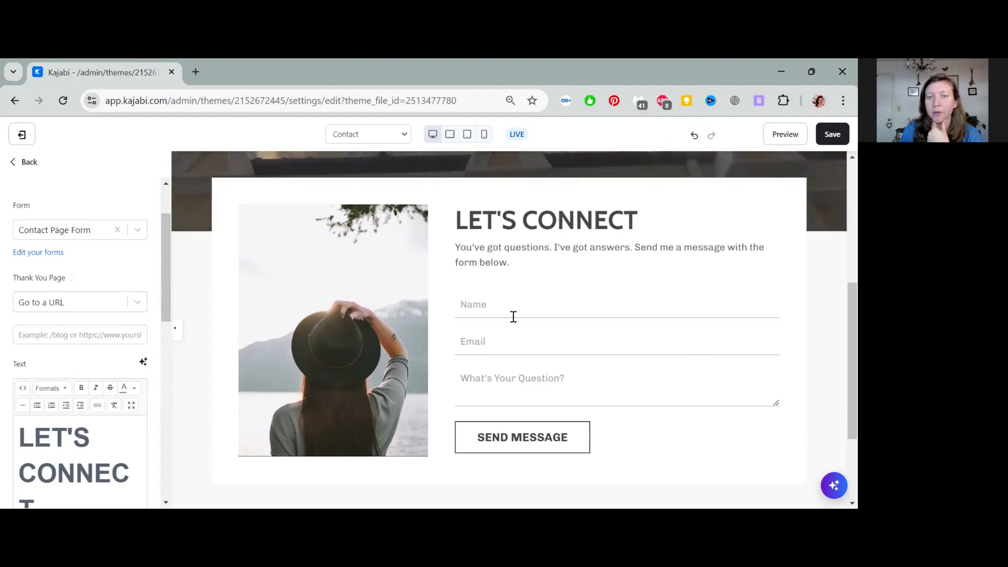
pyautogui.click(615, 385)
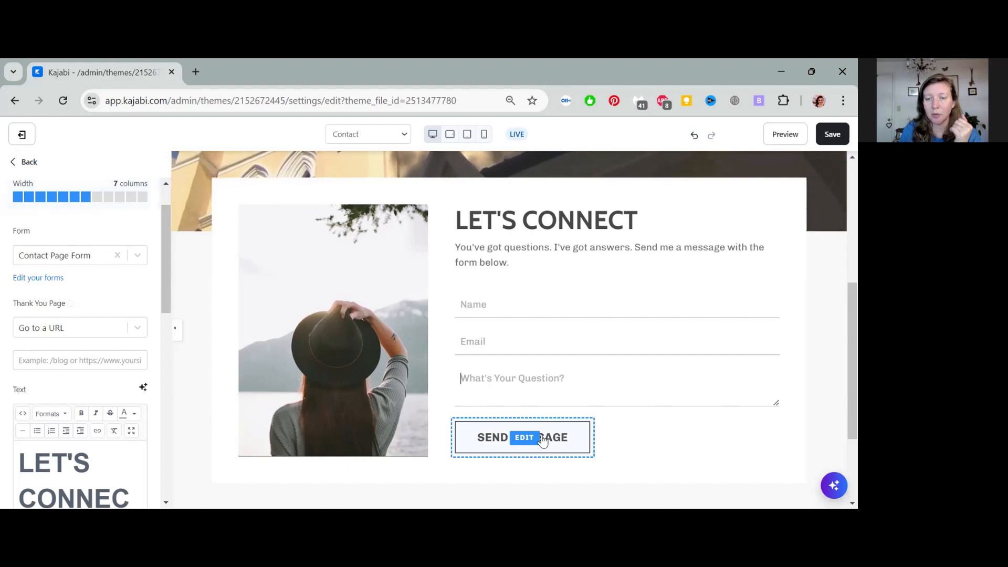
pyautogui.scroll(-2, 630, 434)
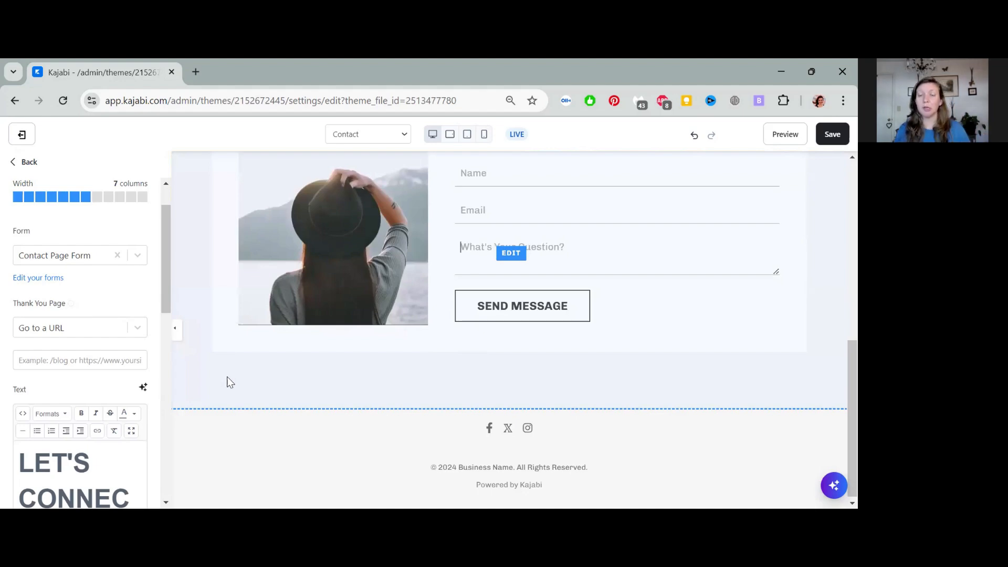
pyautogui.scroll(10, 750, 377)
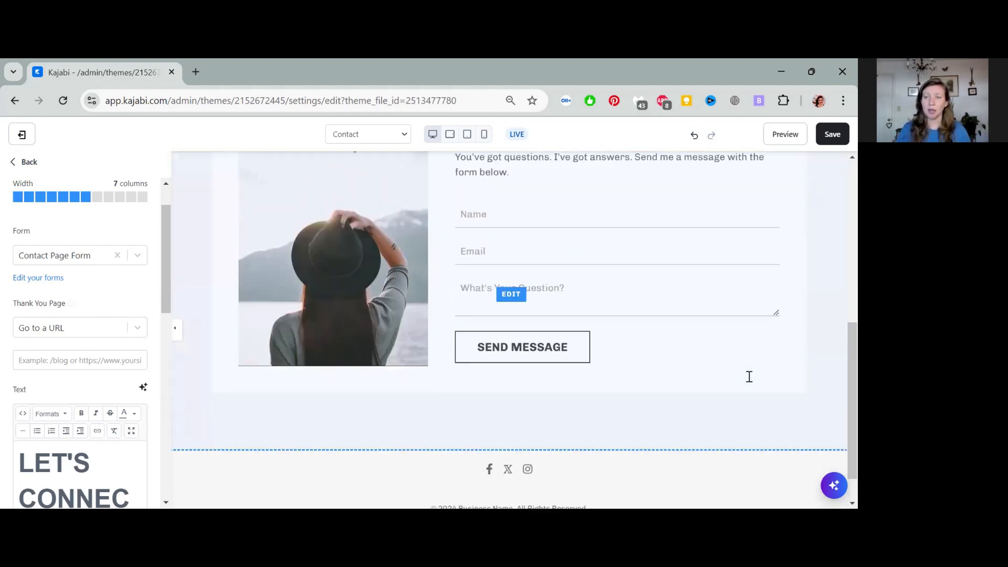
pyautogui.click(832, 134)
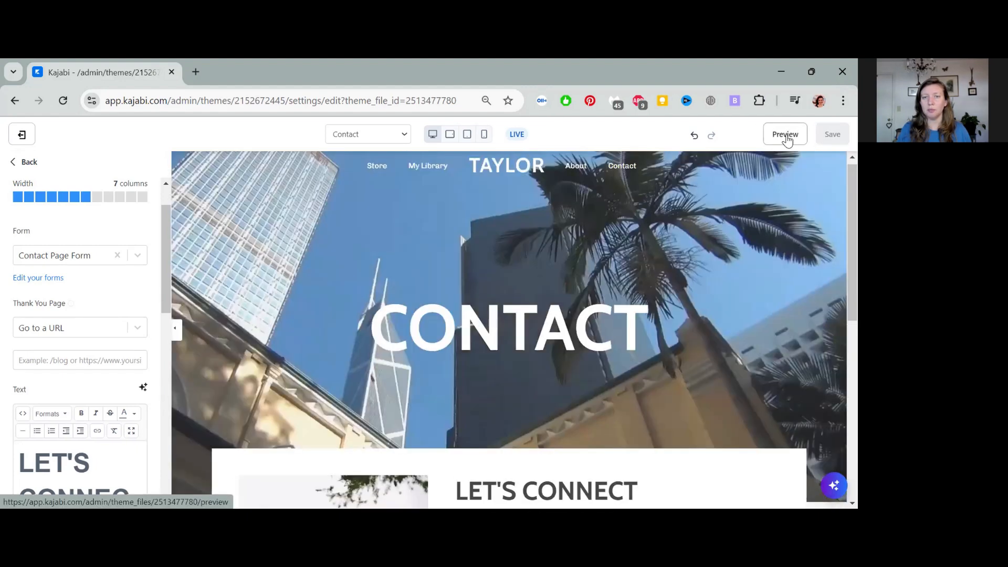
# Step: Preview the Contact page and check the Let's Connect form's Name, Email and Question fields
pyautogui.click(785, 135)
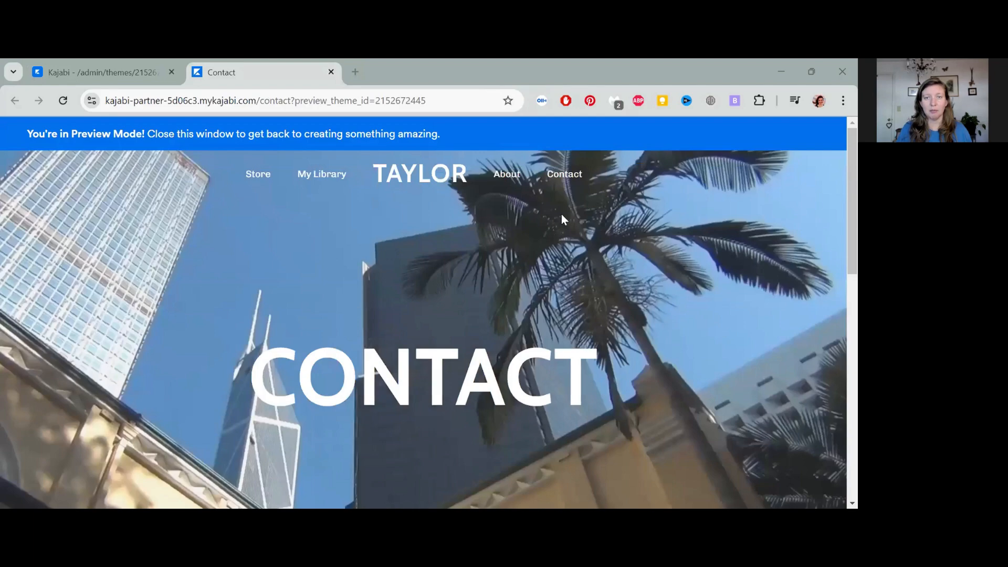
pyautogui.scroll(-2, 436, 203)
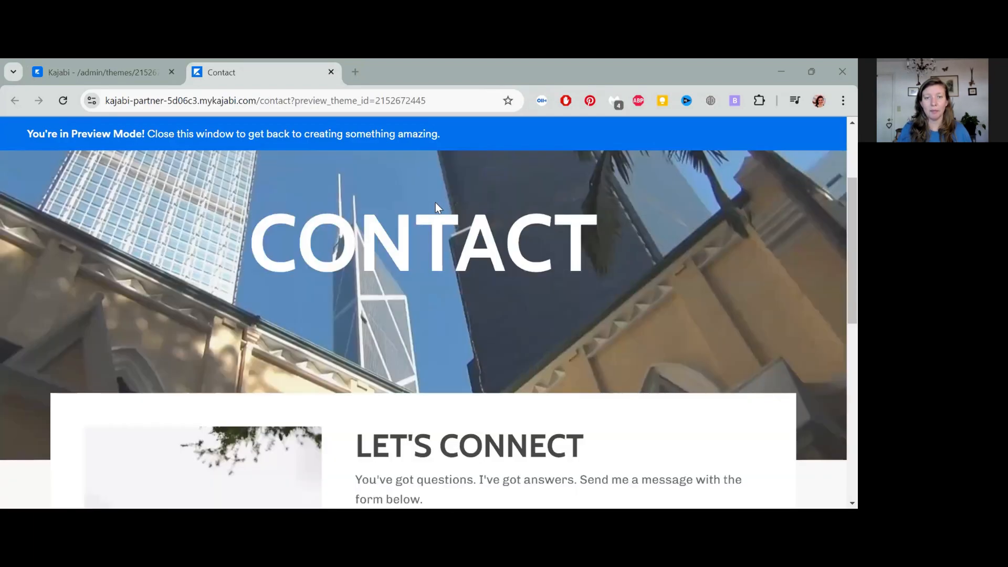
pyautogui.scroll(-5, 436, 203)
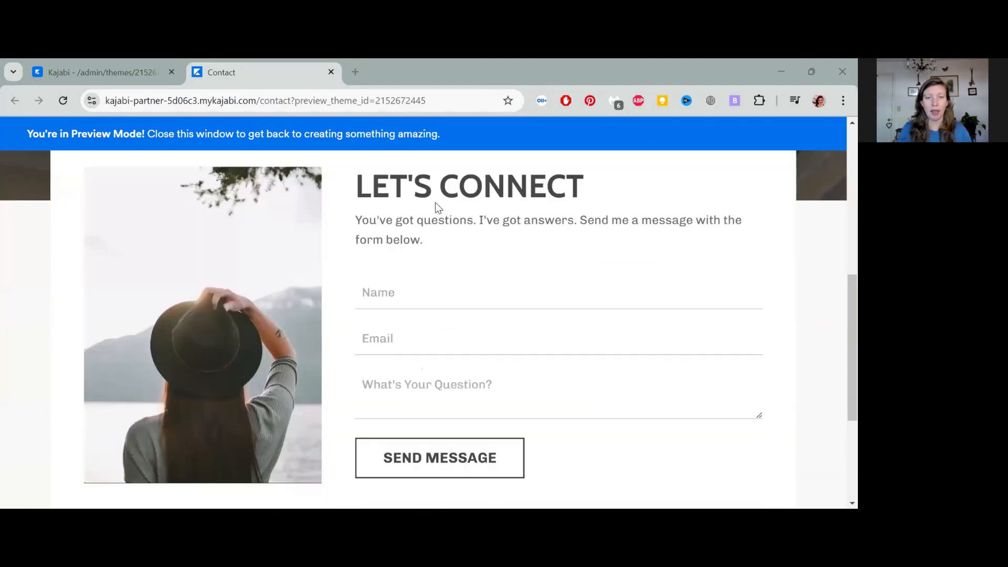
pyautogui.click(420, 393)
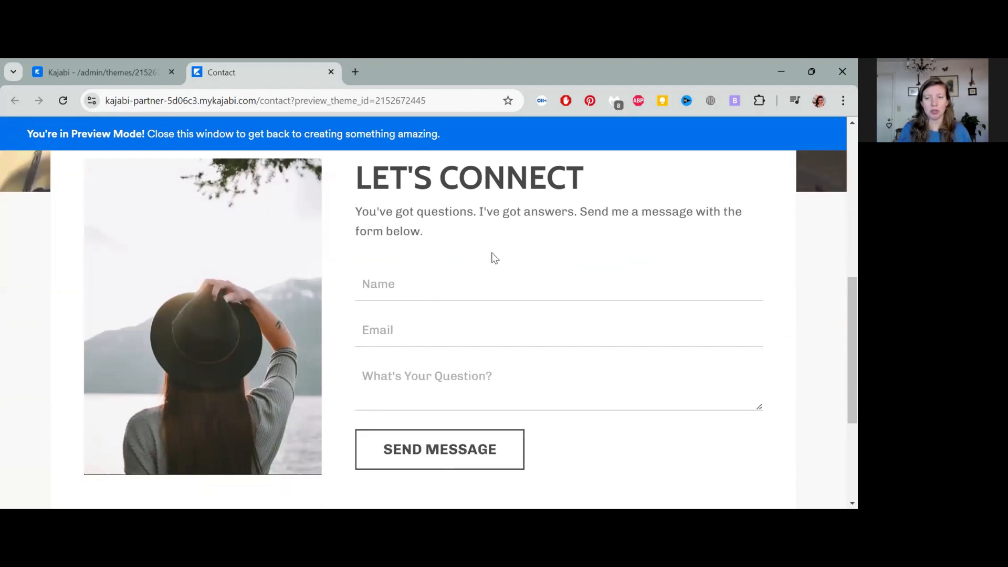
pyautogui.scroll(-2, 514, 322)
pyautogui.scroll(-2, 525, 328)
pyautogui.scroll(7, 535, 336)
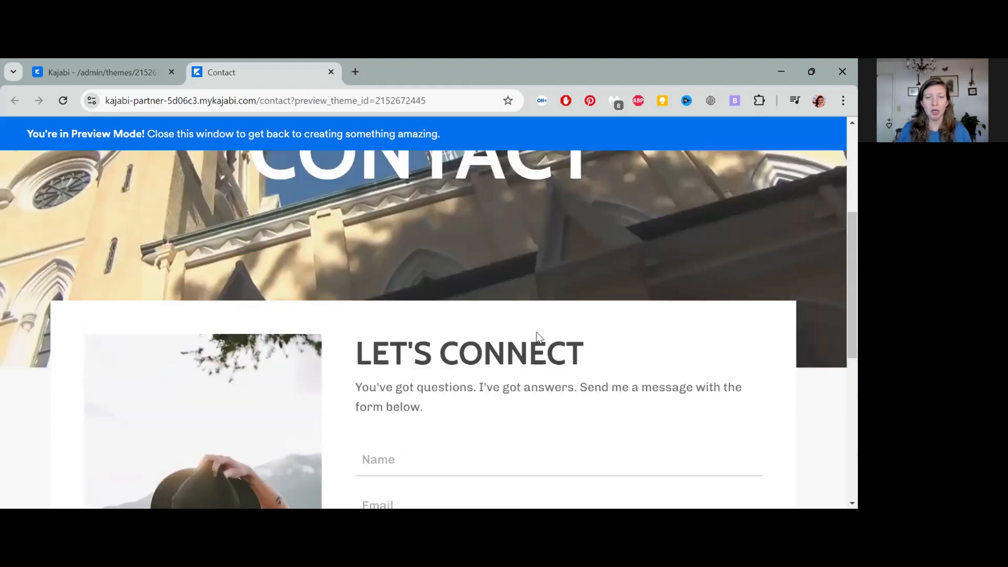
pyautogui.scroll(4, 352, 216)
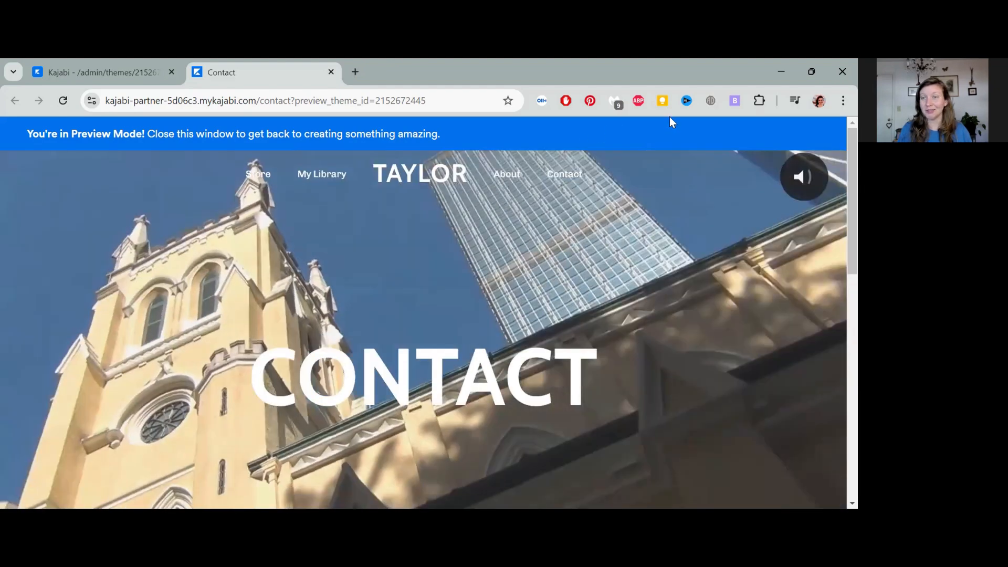